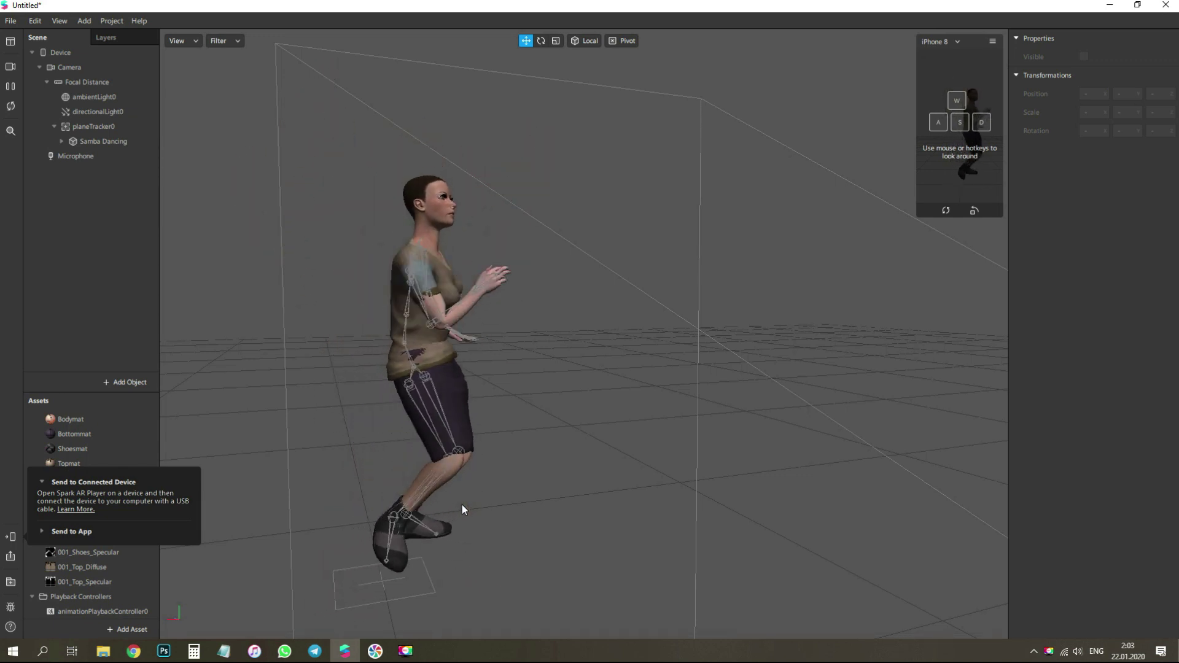
# Close the dancing character project without saving its changes
pyautogui.moveTo(551, 436); pyautogui.dragTo(503, 337, button='right')
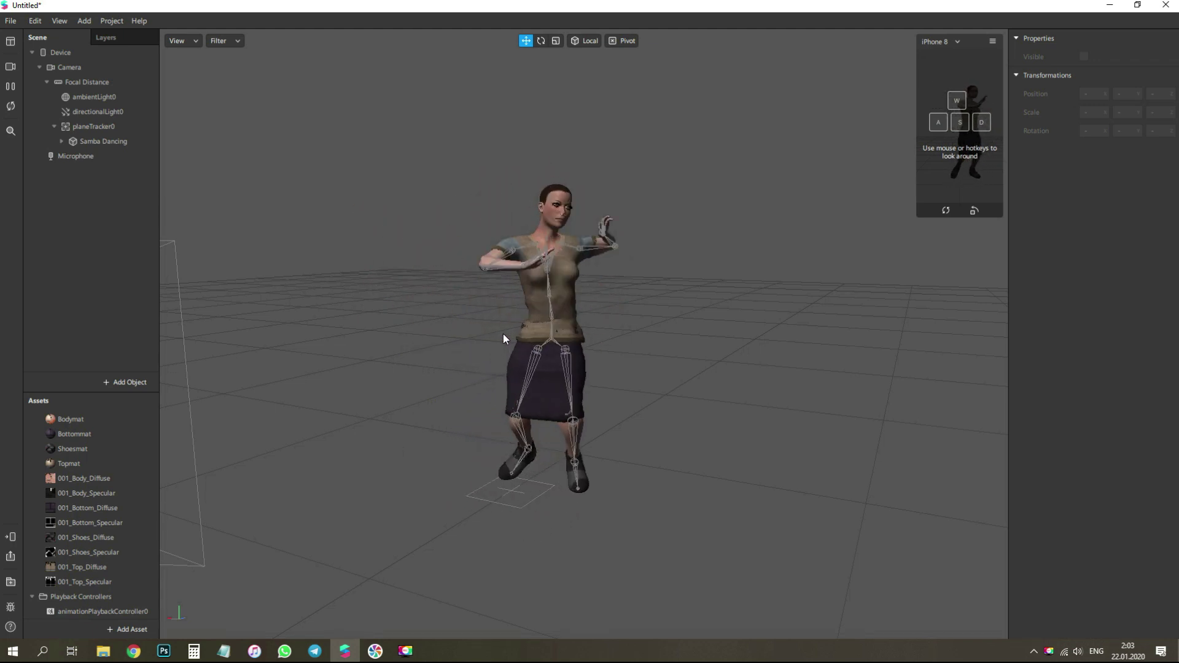
pyautogui.moveTo(451, 349); pyautogui.dragTo(532, 318, button='right')
pyautogui.click(1165, 6)
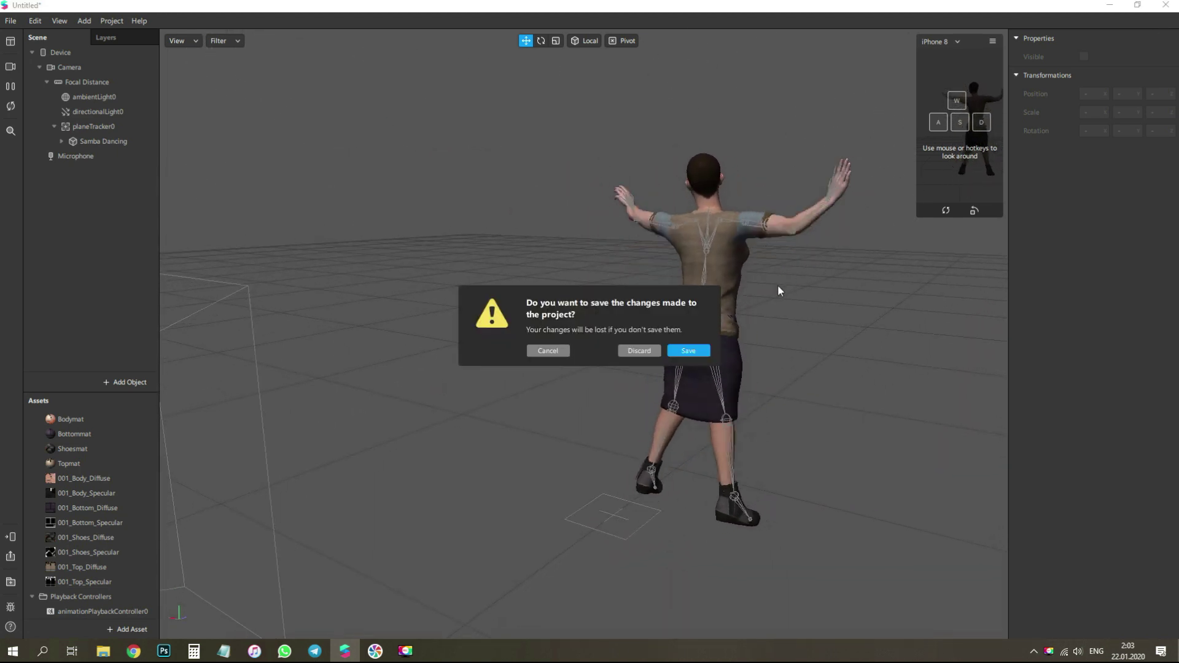
pyautogui.click(640, 347)
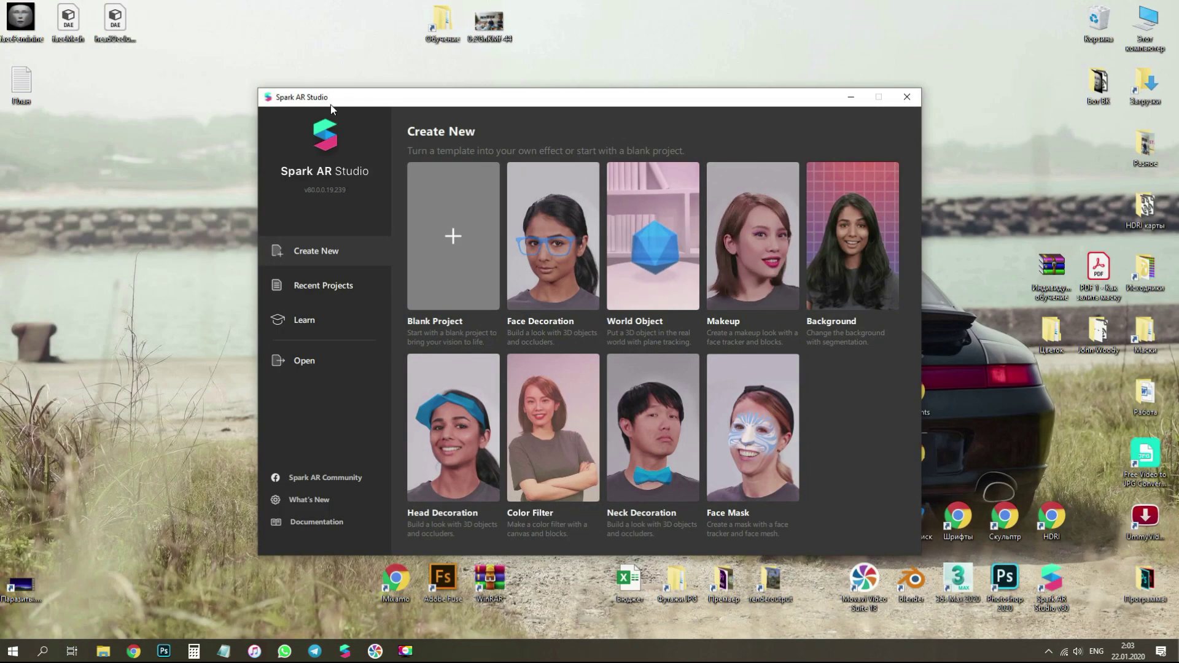
pyautogui.click(451, 588)
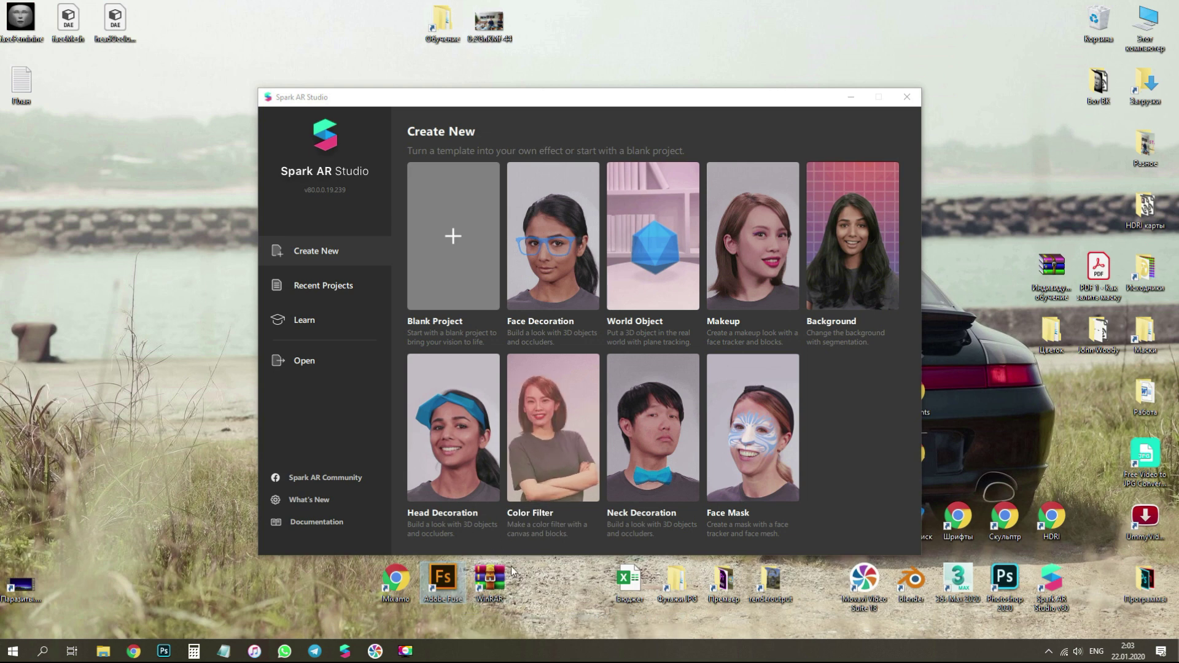
pyautogui.click(536, 584)
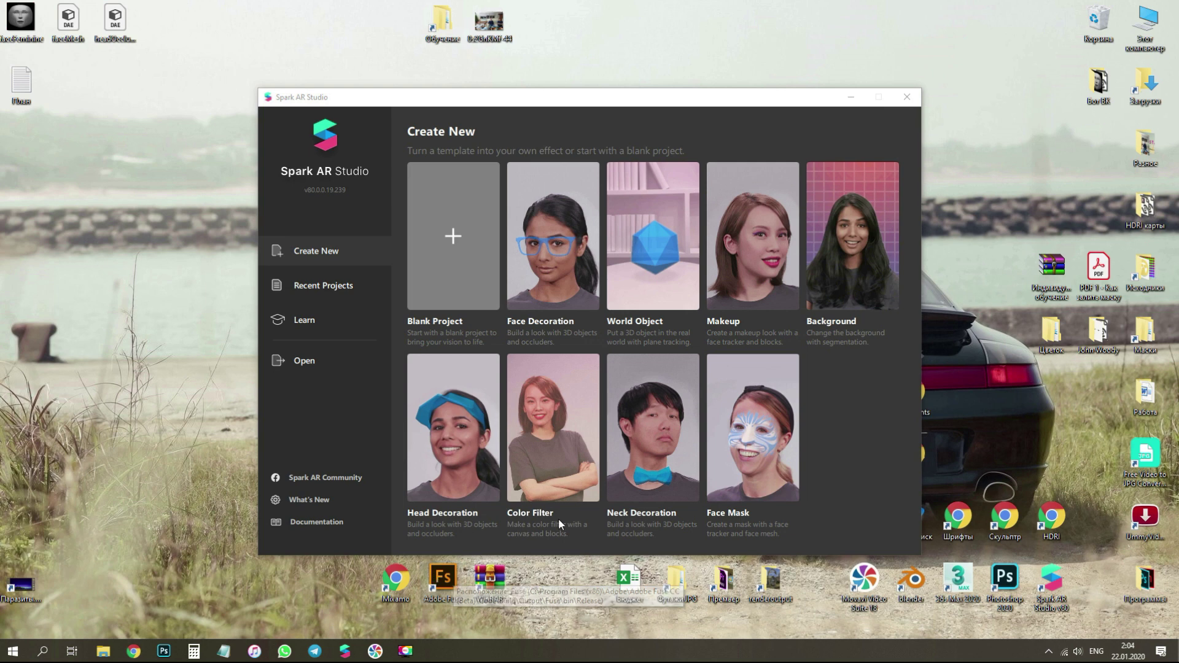
pyautogui.click(482, 106)
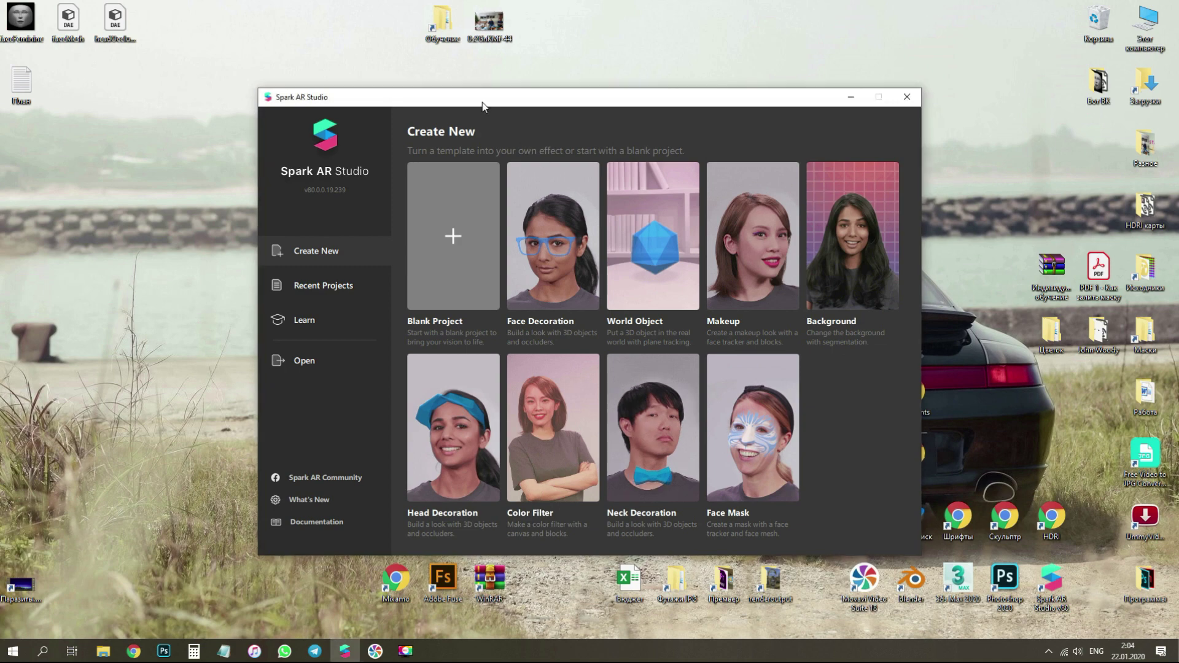
# Create a new project from the World Object template and minimise its window
pyautogui.click(646, 294)
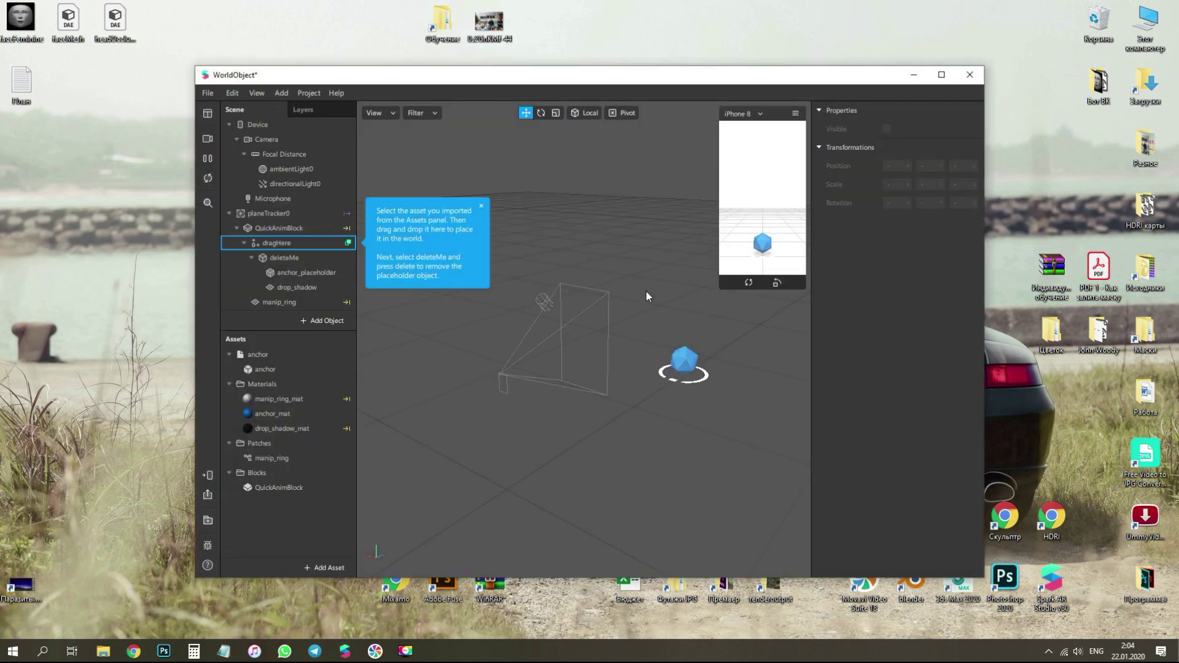
pyautogui.click(913, 74)
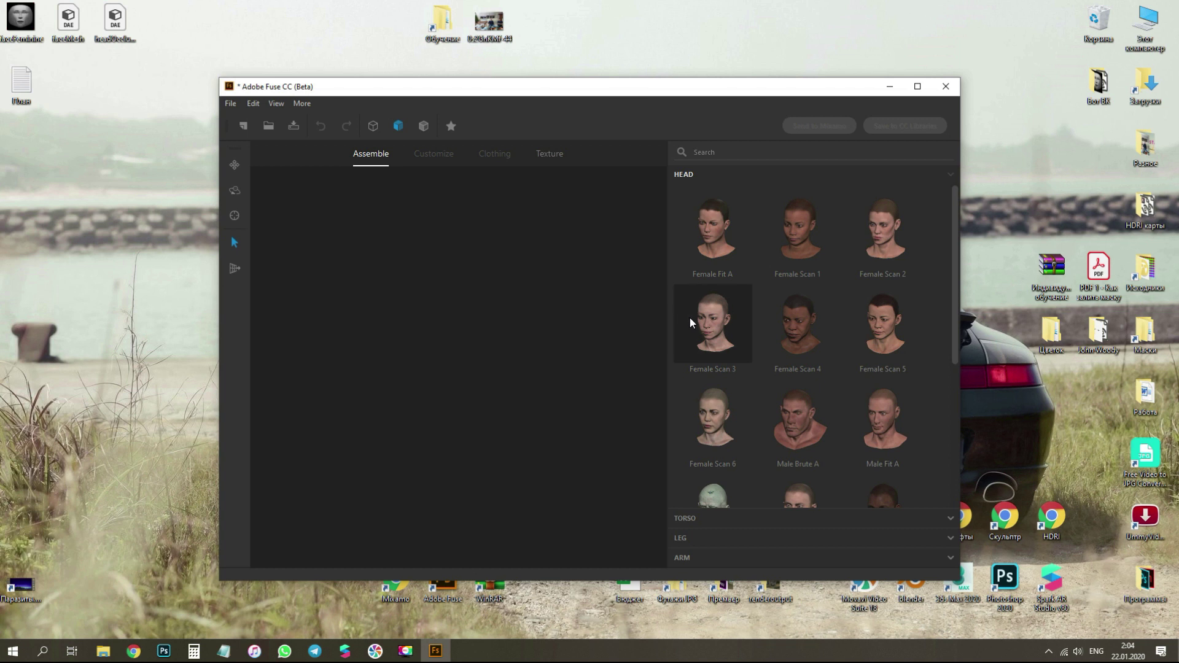
# In Adobe Fuse, assemble a female character from the Female Scan 2 head and Female Scan 6 torso, with legs and arms
pyautogui.scroll(-3, 712, 287)
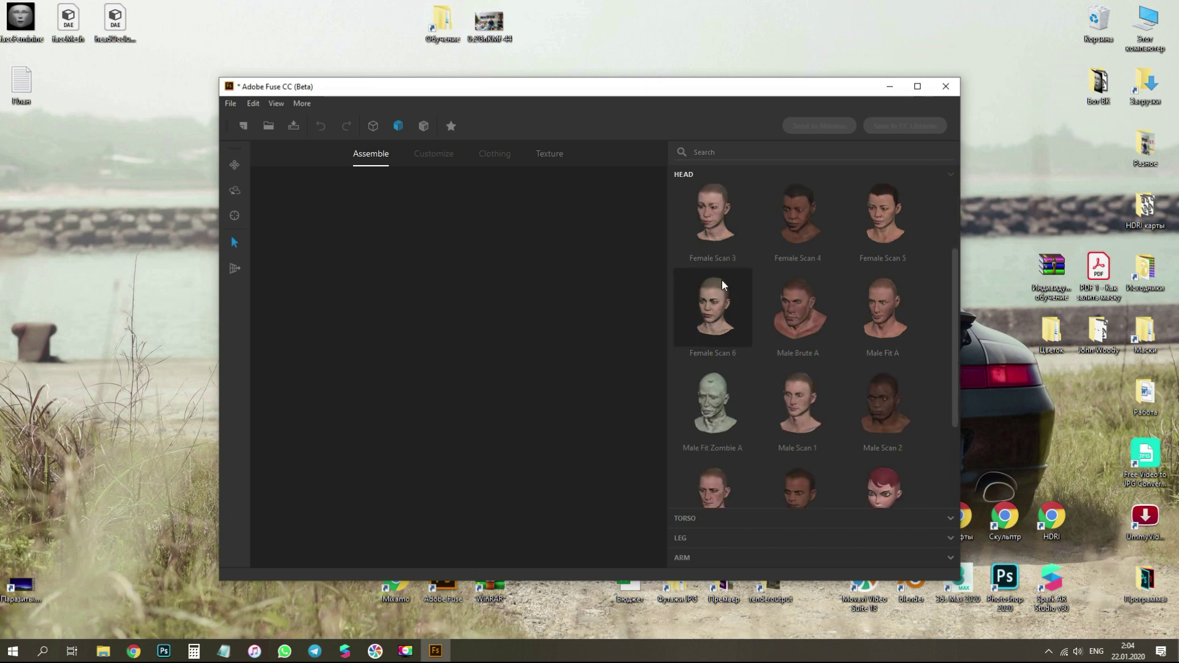
pyautogui.scroll(2, 801, 315)
pyautogui.scroll(2, 801, 314)
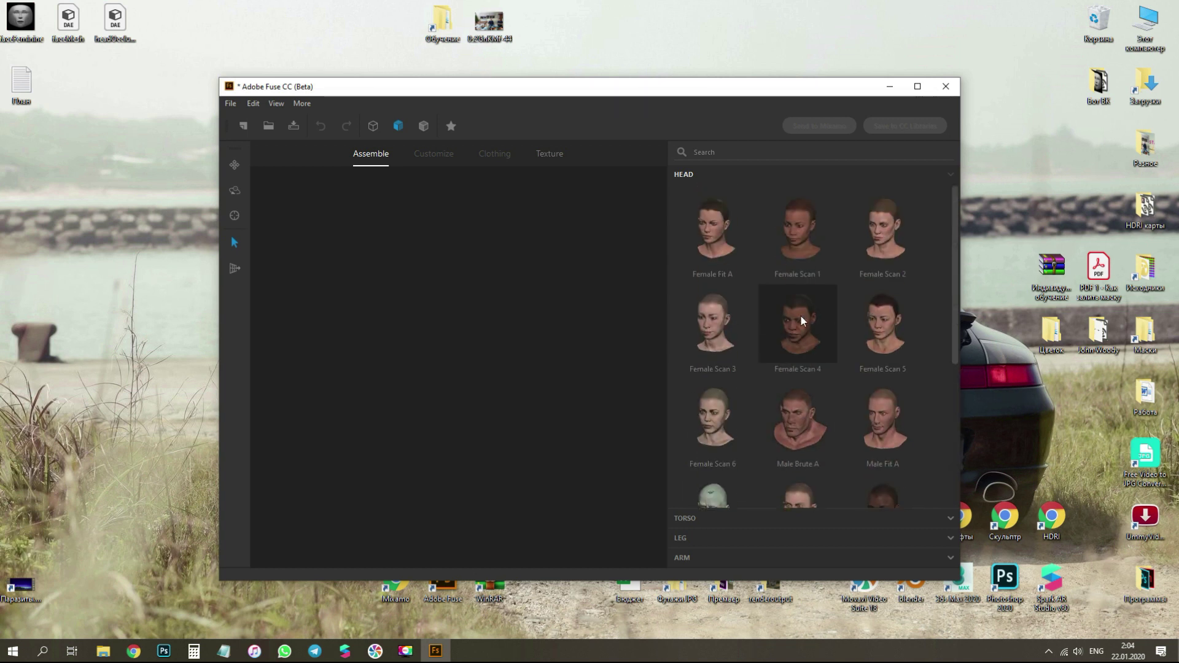
pyautogui.click(875, 240)
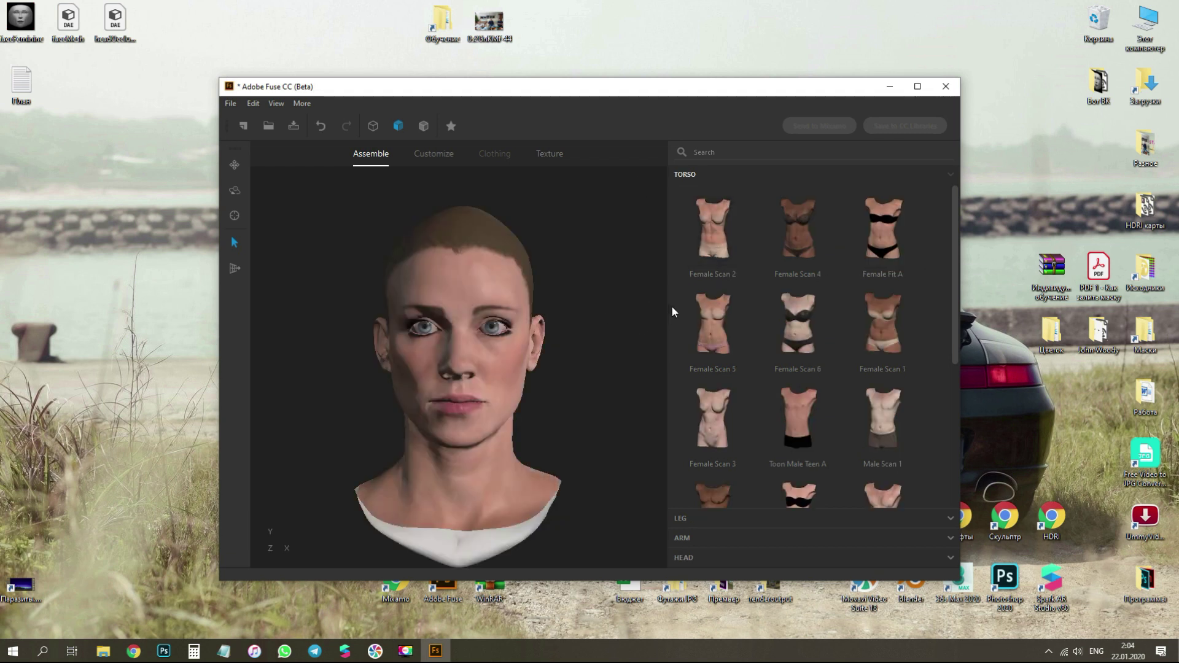
pyautogui.click(812, 298)
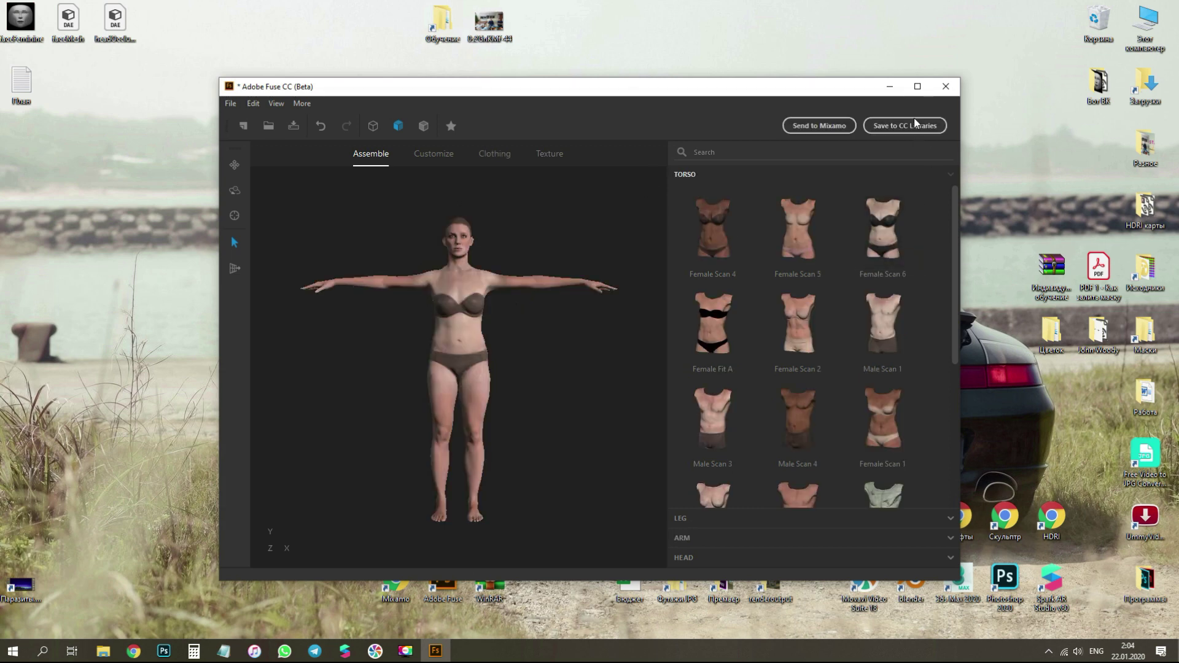
# Maximise the Fuse window and reshape the body's waist and thighs directly on the model, bringing Thighs Thin / Thick to 10
pyautogui.click(916, 87)
pyautogui.moveTo(452, 345); pyautogui.dragTo(468, 307)
pyautogui.scroll(3, 362, 198)
pyautogui.scroll(-1, 353, 477)
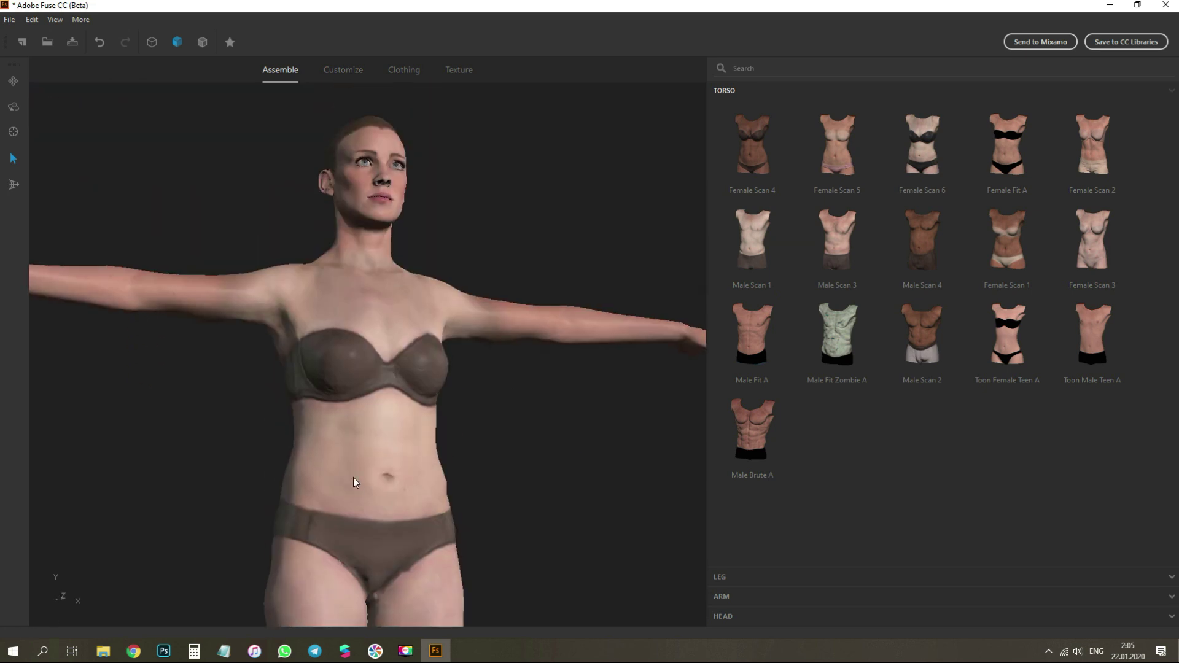
pyautogui.scroll(3, 423, 244)
pyautogui.moveTo(424, 245); pyautogui.dragTo(414, 313)
pyautogui.scroll(-3, 410, 322)
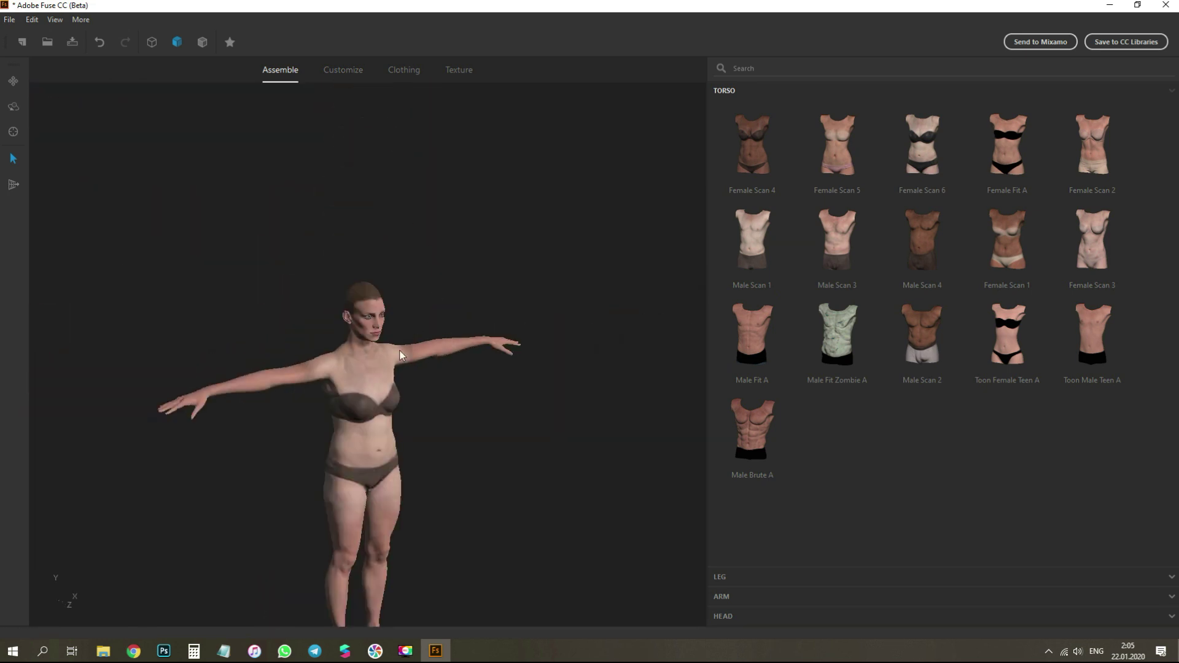
pyautogui.click(373, 469)
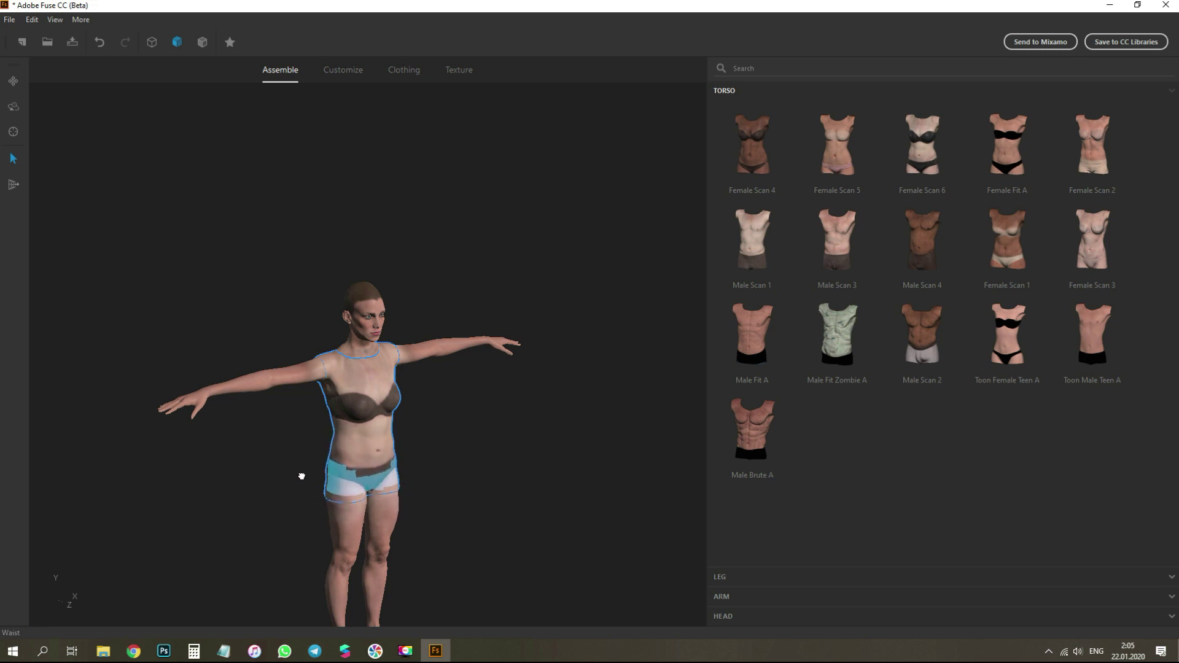
pyautogui.click(387, 492)
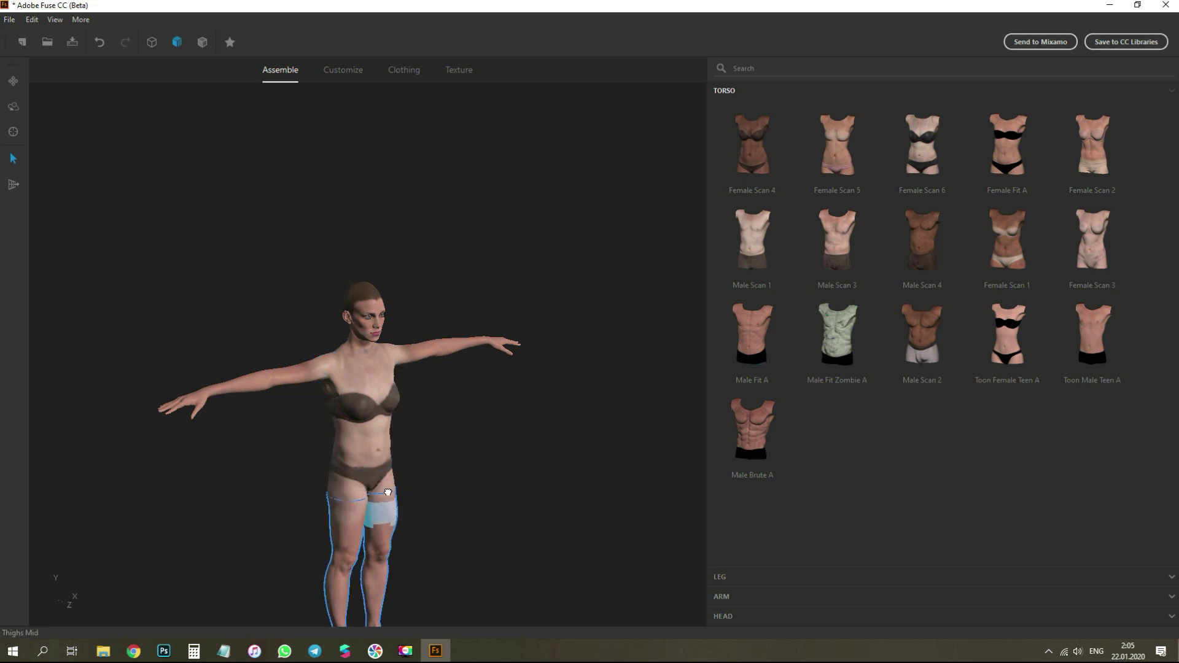
# Customize the upper arms, setting Bicep Small / Big to 37 and Tricep Small / Big to 20
pyautogui.click(353, 71)
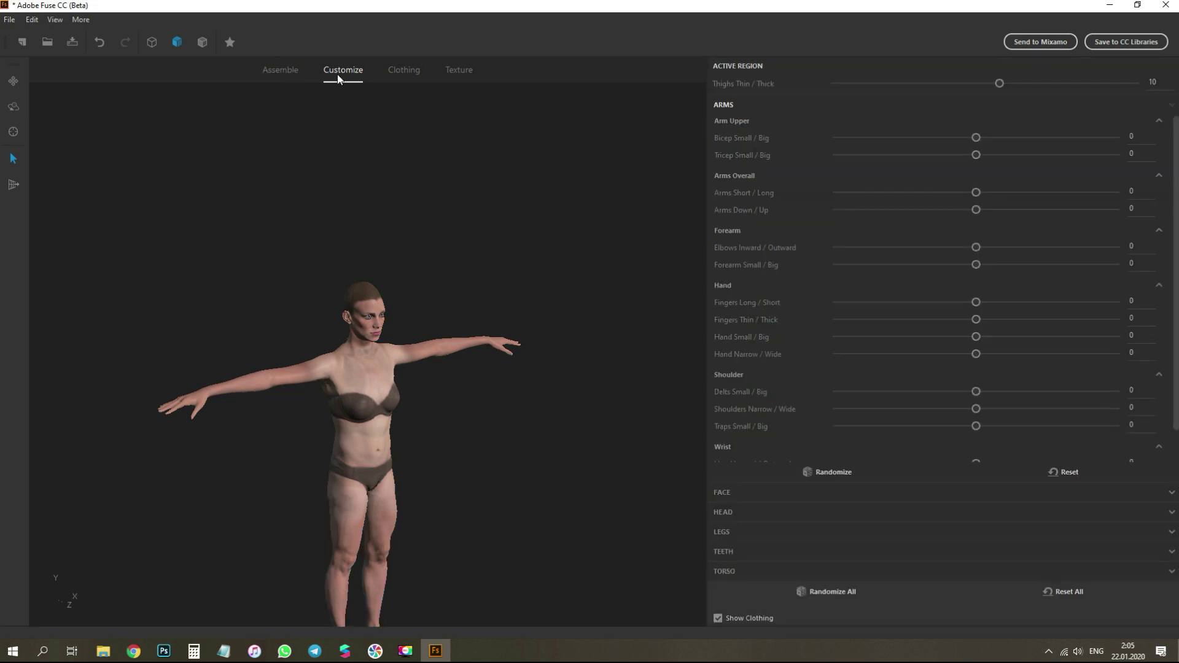
pyautogui.moveTo(979, 144); pyautogui.dragTo(1003, 155)
pyautogui.scroll(2, 366, 410)
pyautogui.moveTo(366, 410); pyautogui.dragTo(333, 383)
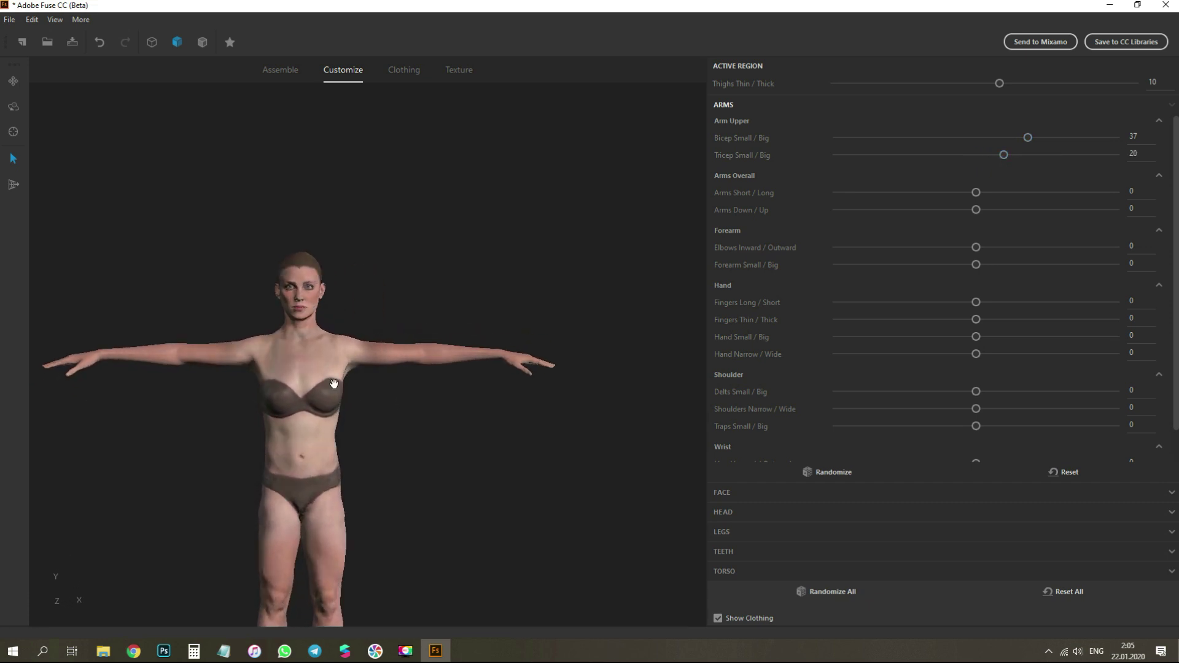
pyautogui.scroll(-2, 334, 383)
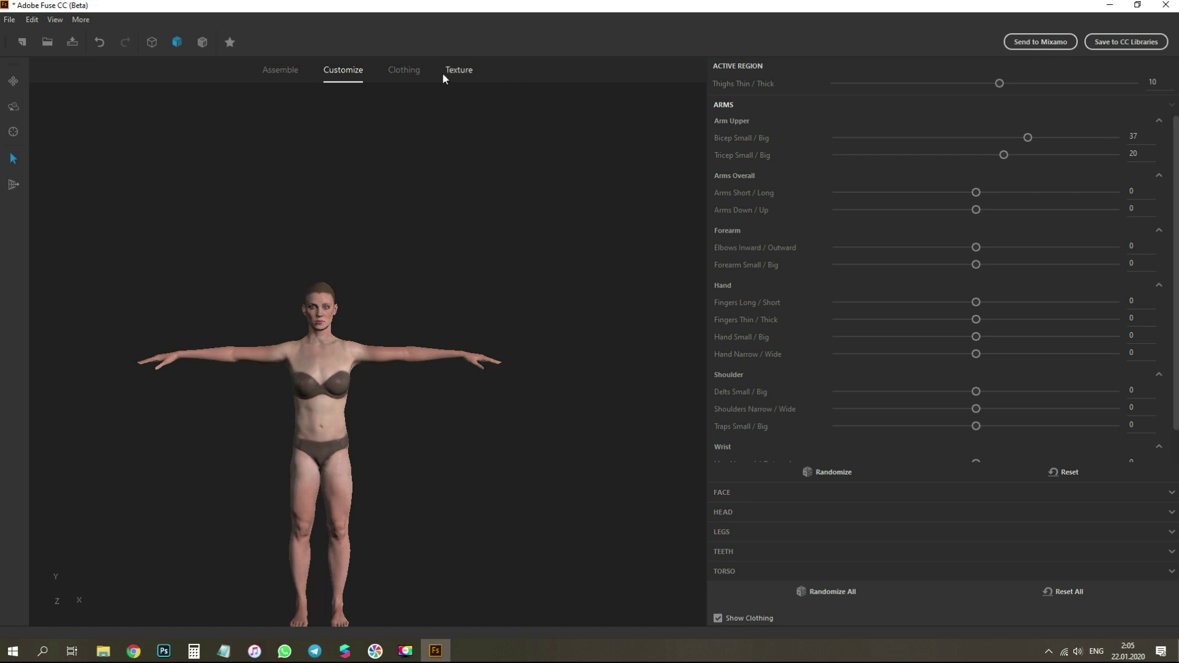
# Dress the character in the Dress Shirt Tucked top
pyautogui.click(417, 73)
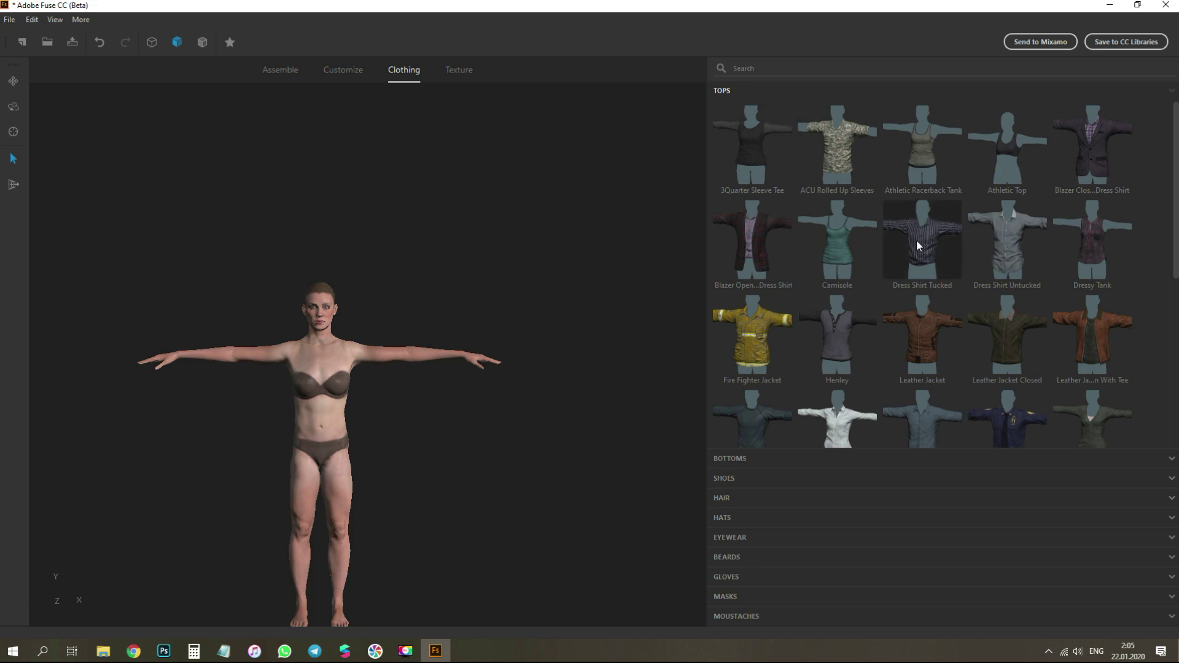
pyautogui.click(935, 265)
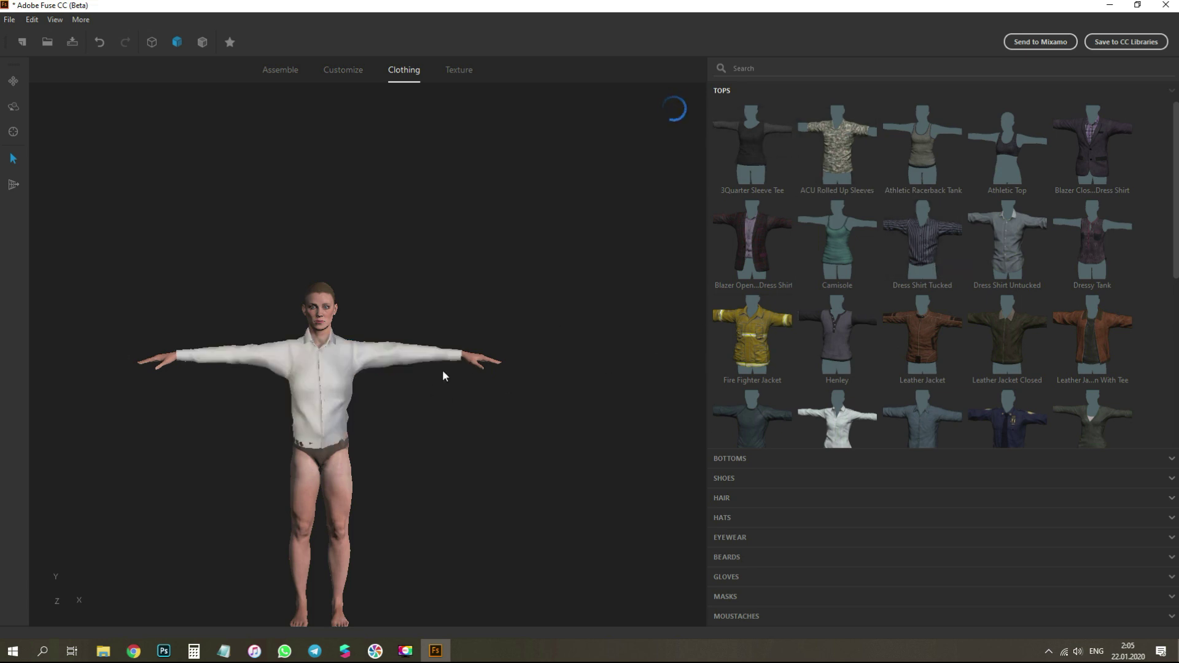
pyautogui.moveTo(386, 410); pyautogui.dragTo(447, 371, button='middle')
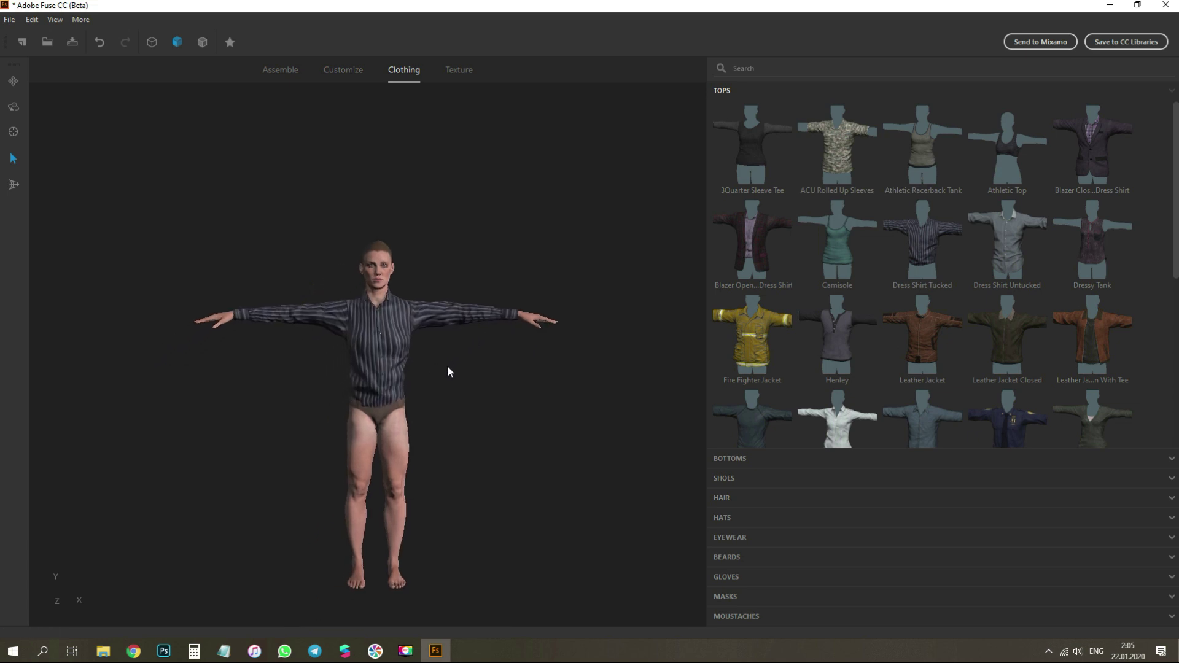
# Add the Bootcut Pant bottoms and a pair of tan shoes to the character
pyautogui.click(741, 458)
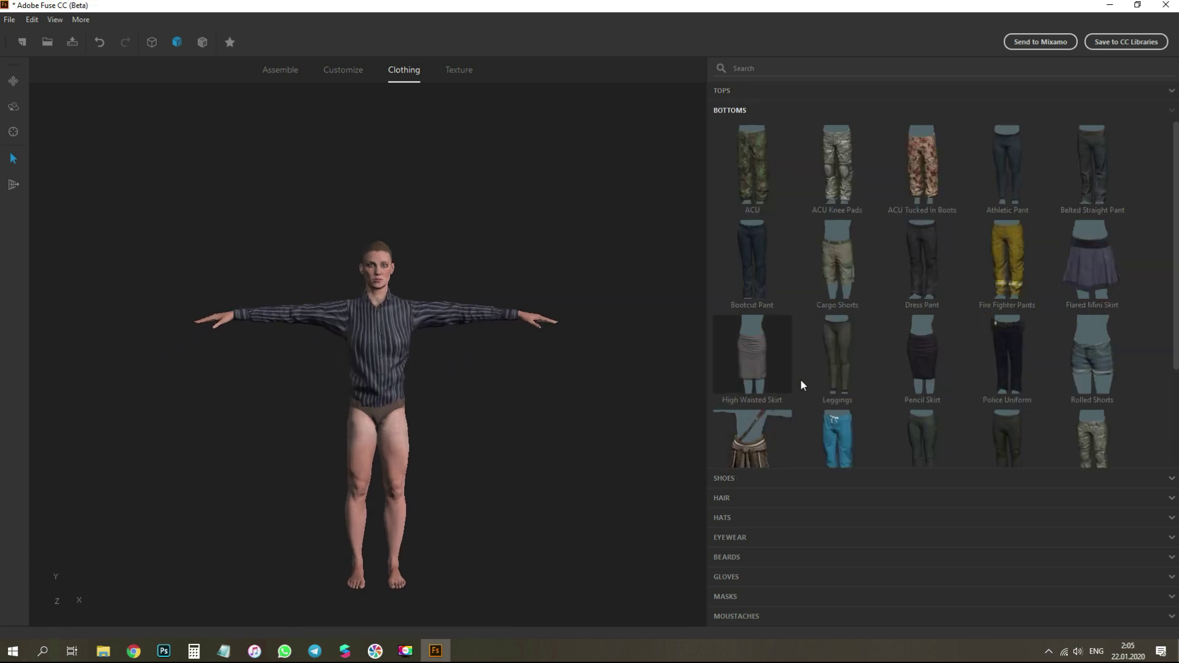
pyautogui.click(749, 252)
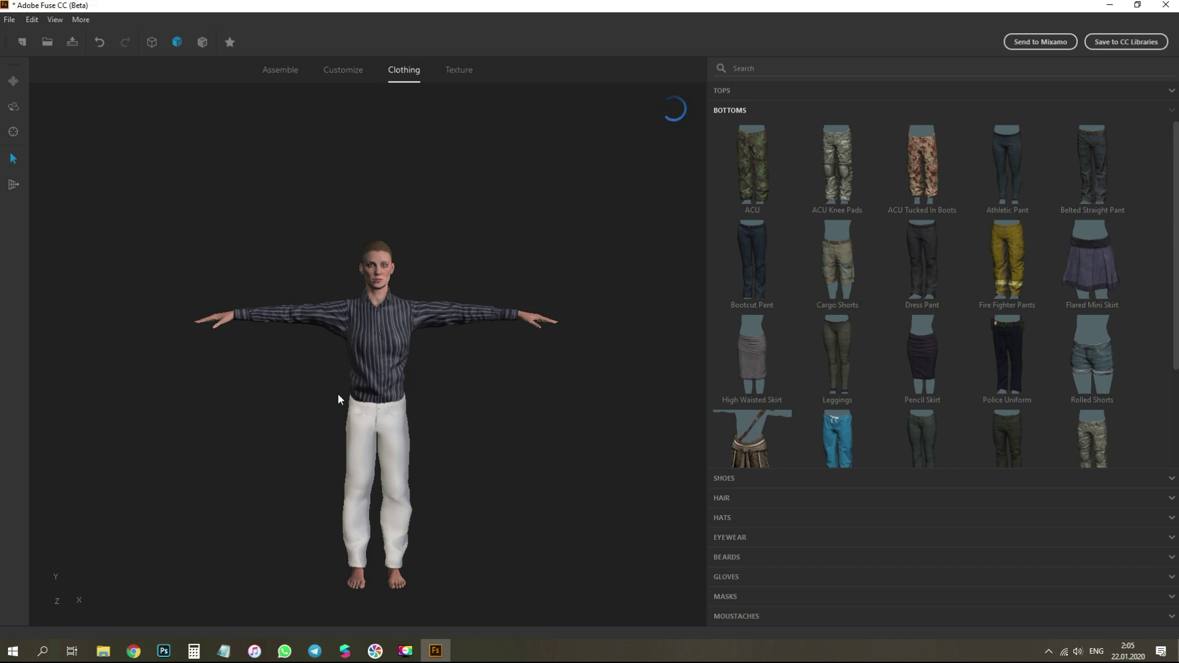
pyautogui.moveTo(472, 413)
pyautogui.mouseDown()
pyautogui.moveTo(342, 417)
pyautogui.moveTo(79, 395)
pyautogui.moveTo(315, 381)
pyautogui.moveTo(463, 418)
pyautogui.mouseUp()
pyautogui.click(732, 477)
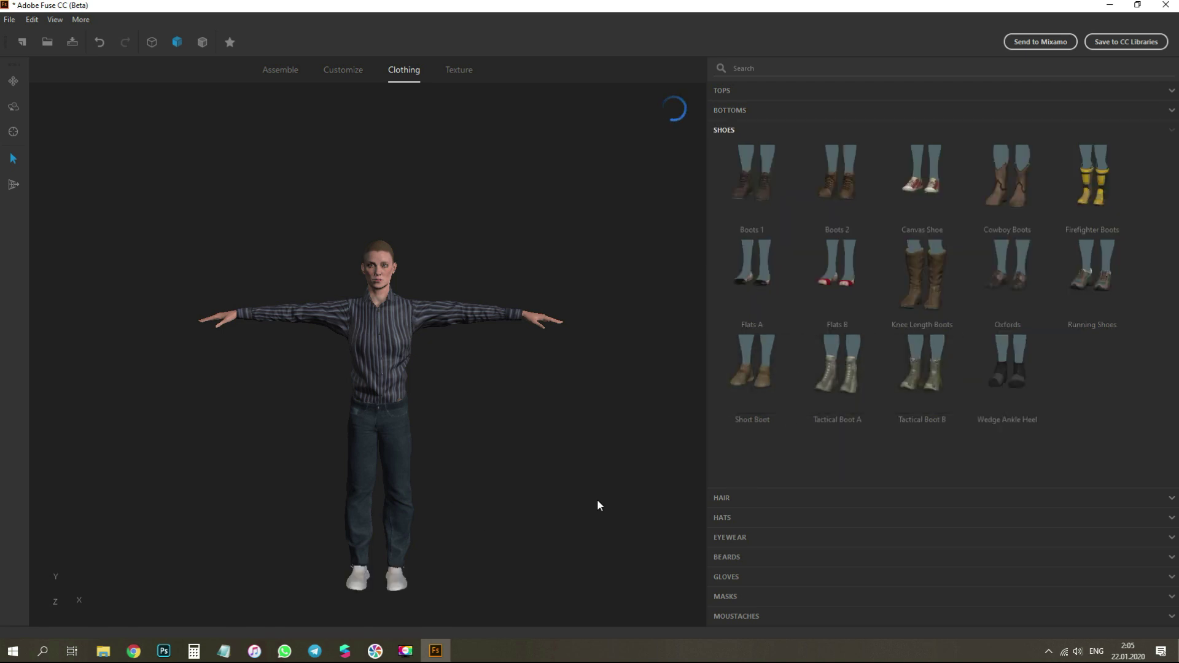
# Give the character the Alpha Medium Hair with Bangs hairstyle
pyautogui.click(727, 518)
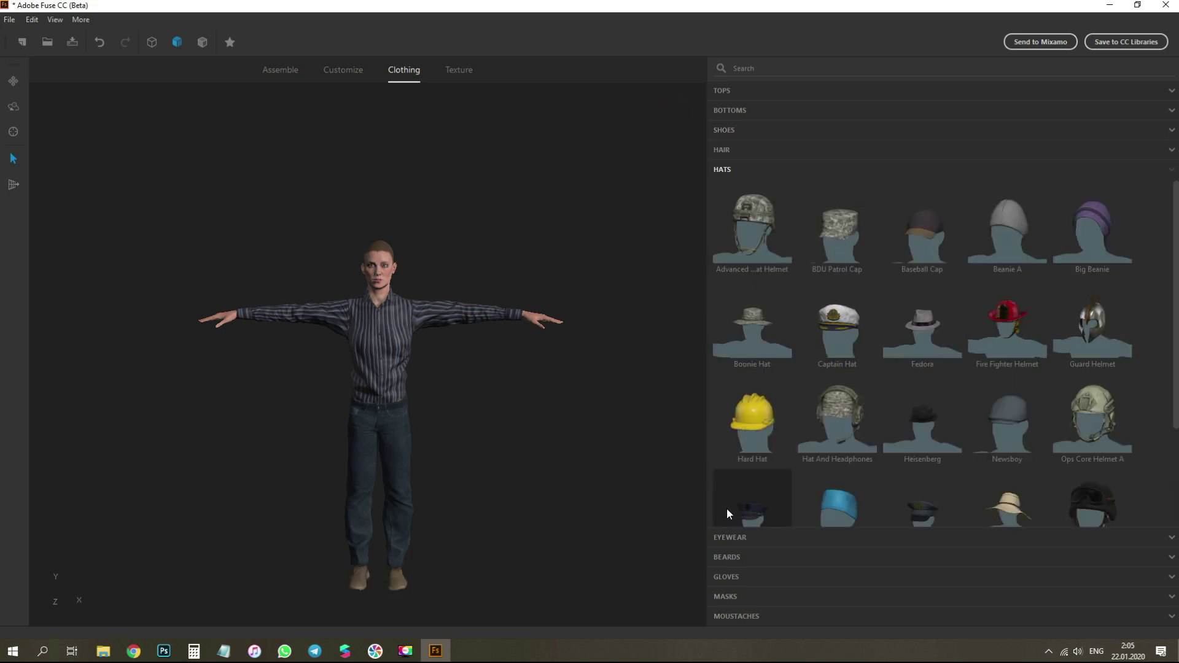
pyautogui.click(727, 149)
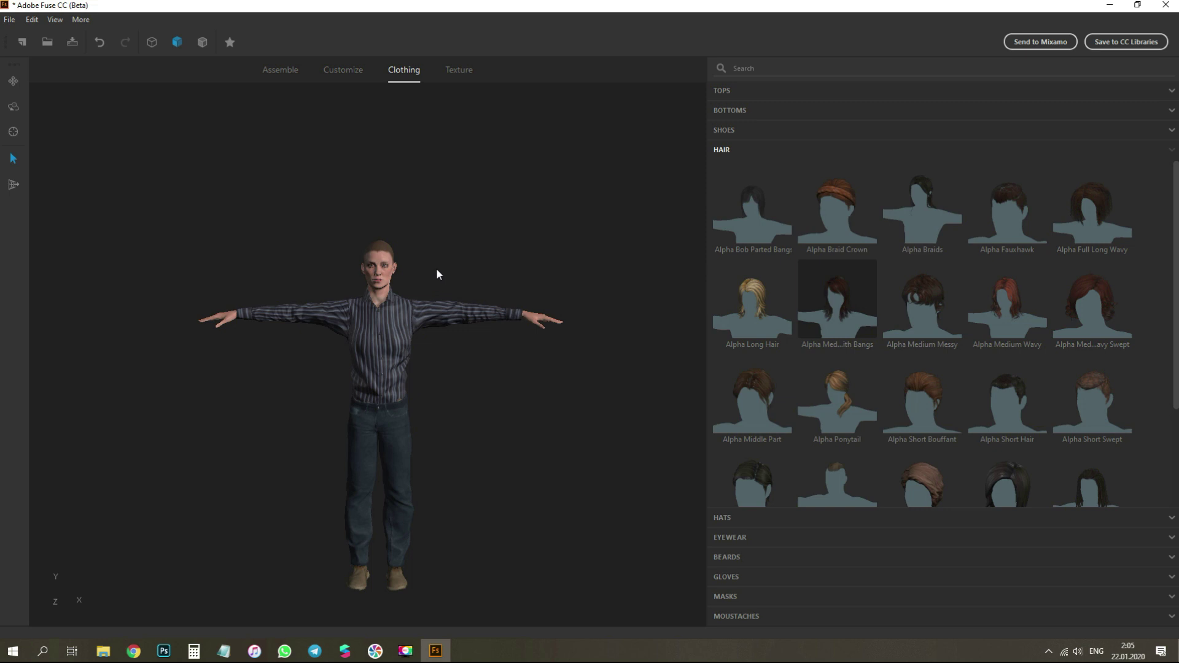
pyautogui.moveTo(355, 379); pyautogui.dragTo(393, 362)
pyautogui.scroll(5, 381, 280)
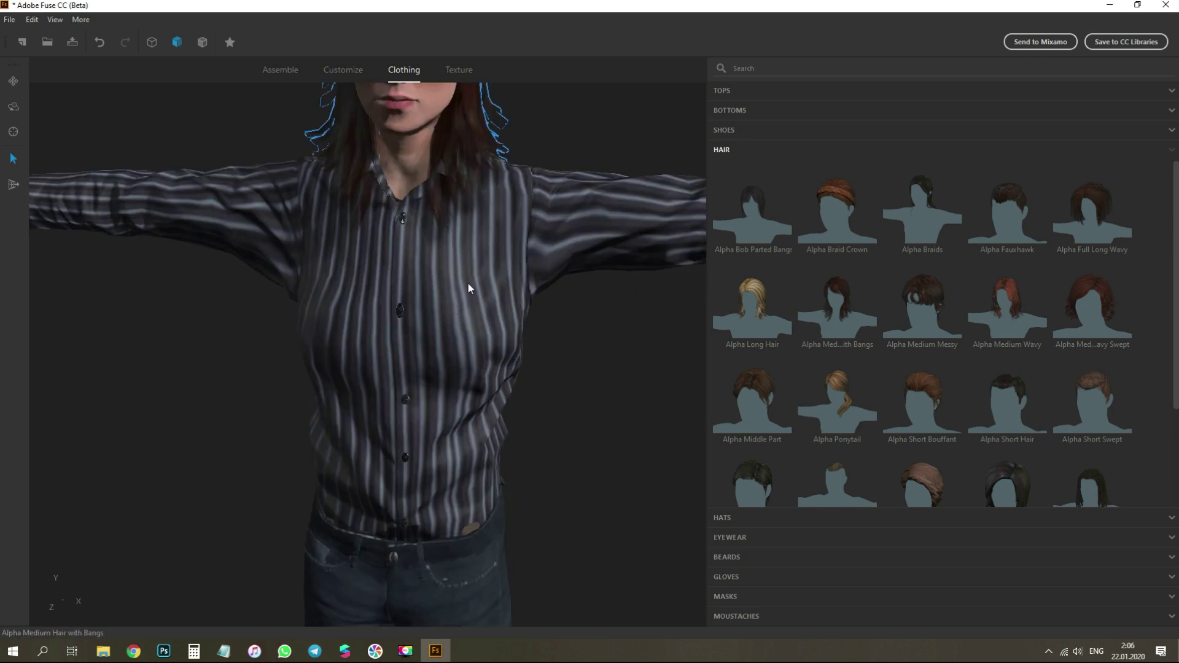
# Examine the dressed character from several angles and look over the texture options
pyautogui.moveTo(468, 289); pyautogui.dragTo(528, 308)
pyautogui.scroll(-5, 529, 307)
pyautogui.moveTo(489, 466); pyautogui.dragTo(477, 373)
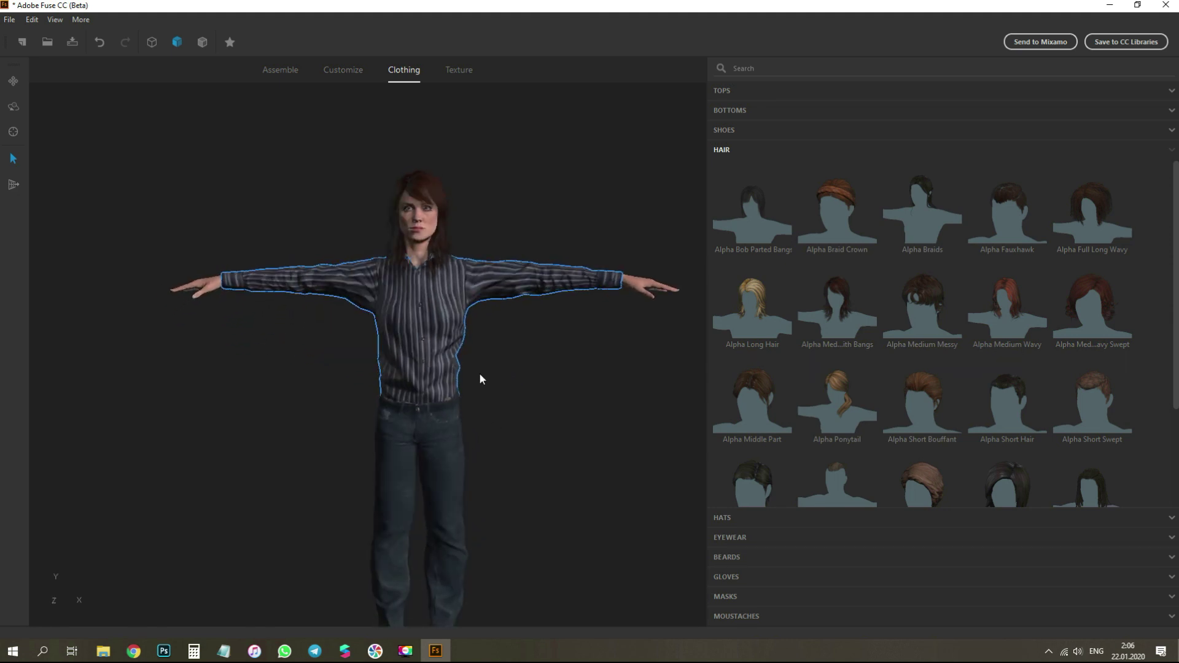
pyautogui.moveTo(535, 346); pyautogui.dragTo(591, 348)
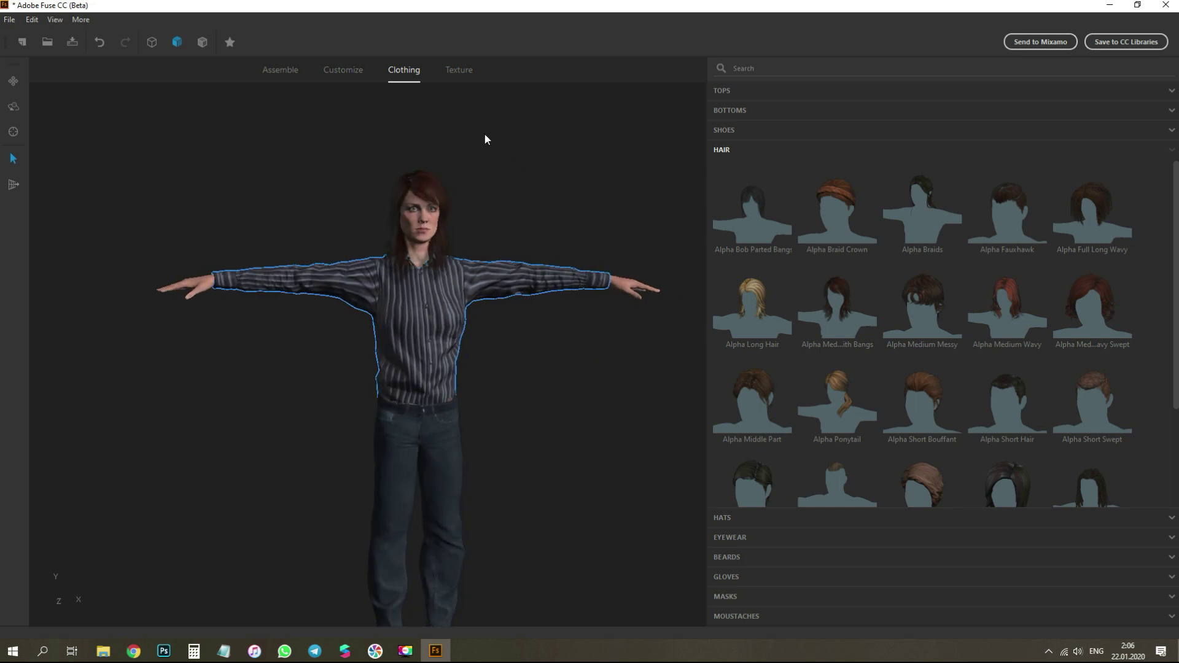
pyautogui.moveTo(531, 344); pyautogui.dragTo(574, 279)
pyautogui.click(459, 72)
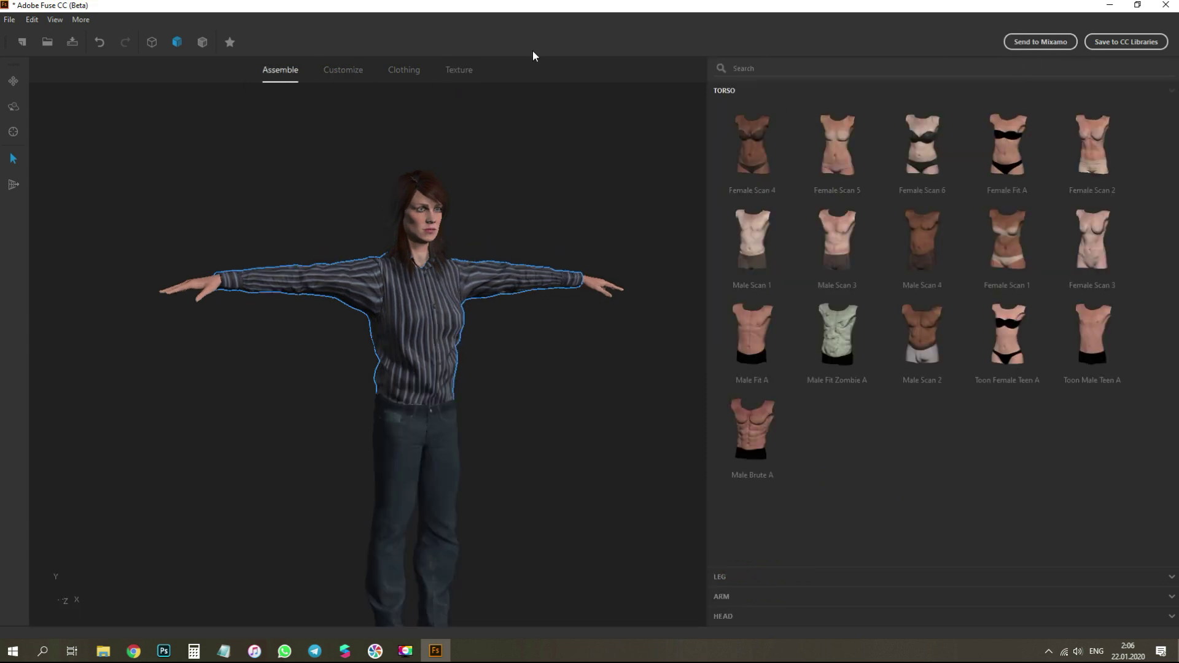
# Export the character as an OBJ model named 001 to the desktop, in a new folder with occluded polygons removed
pyautogui.click(11, 21)
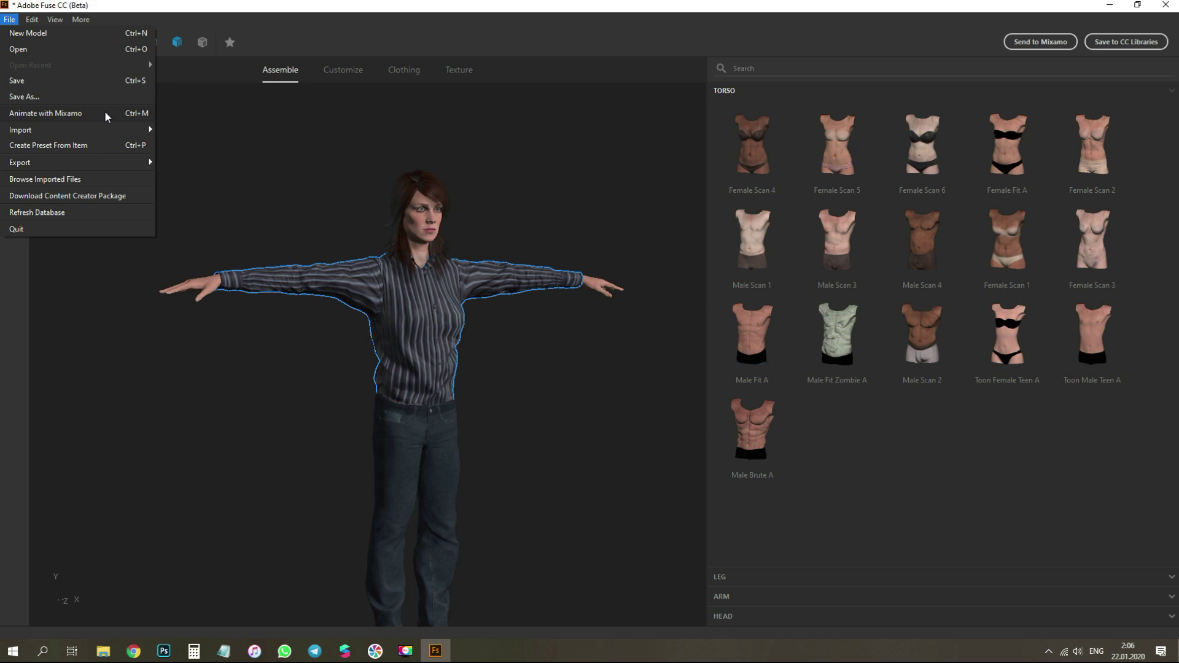
pyautogui.moveTo(80, 161)
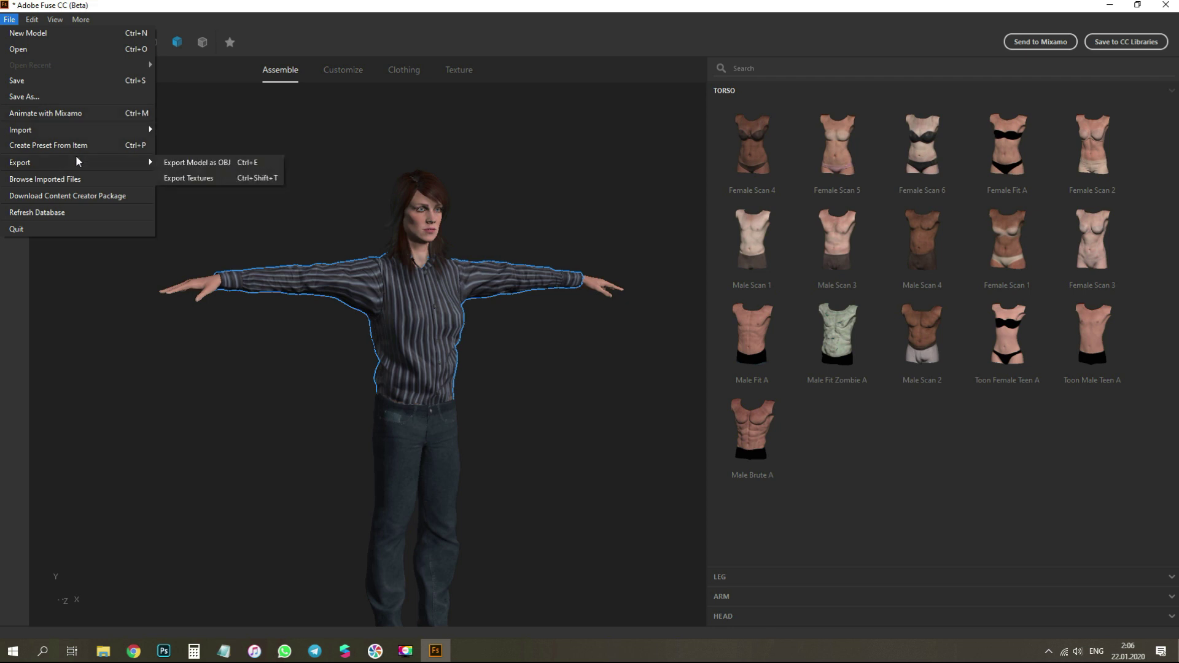
pyautogui.click(196, 162)
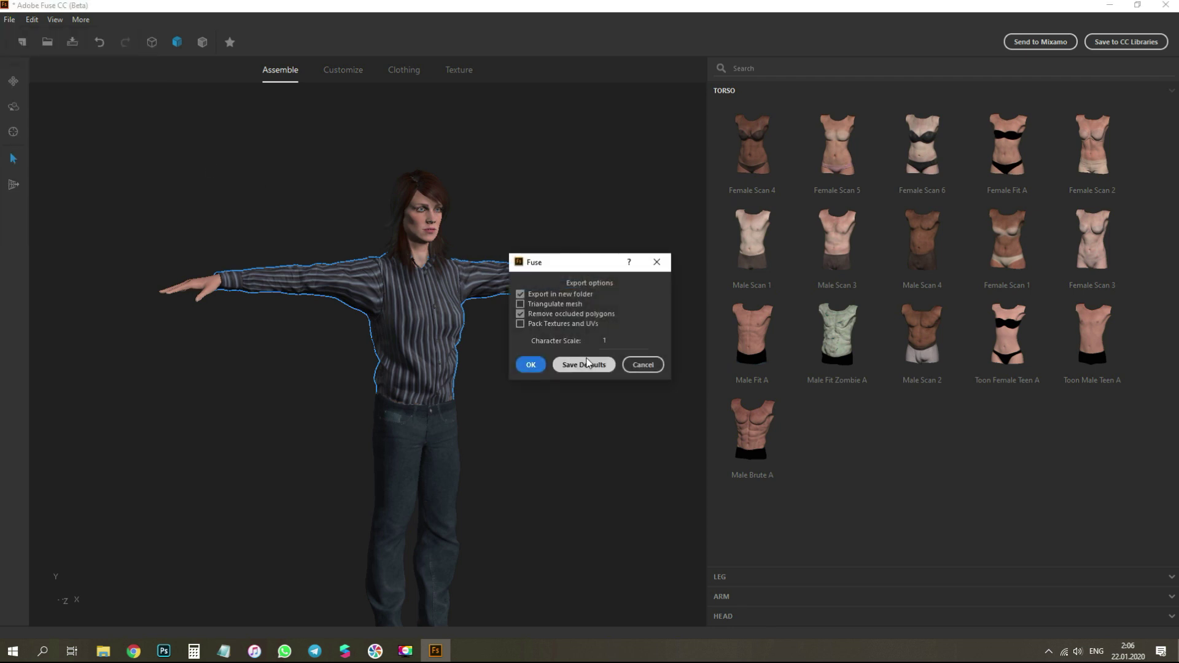
pyautogui.click(532, 365)
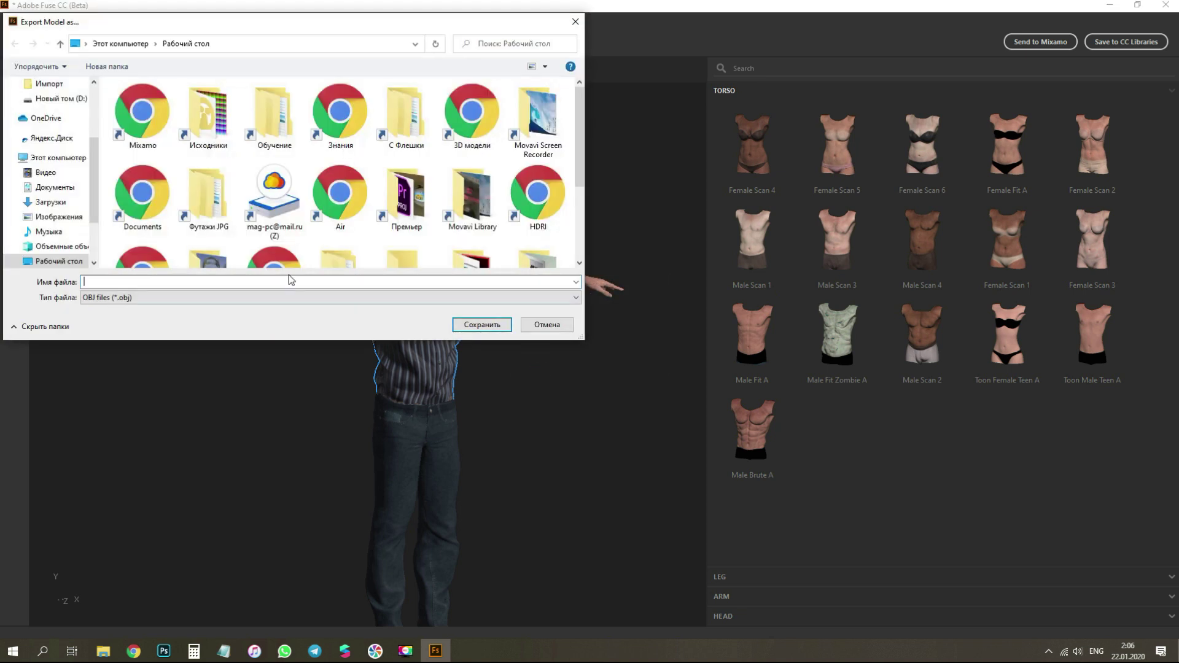
pyautogui.write('001')
pyautogui.click(490, 325)
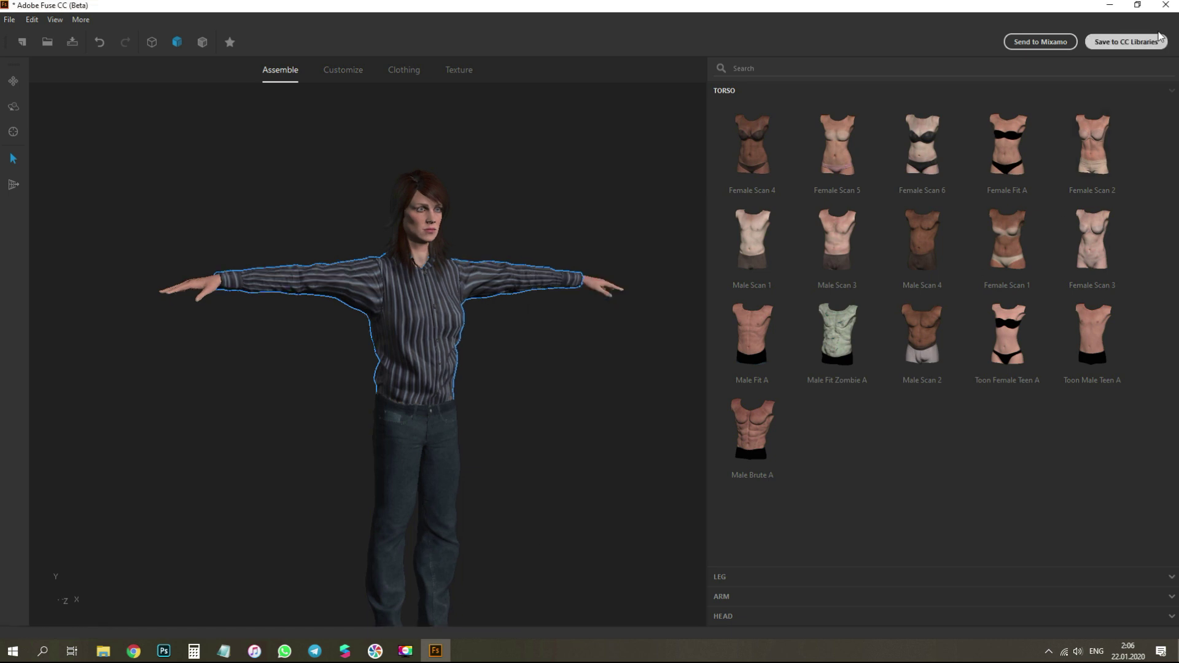
# Open the exported 001 folder on the desktop and look over its OBJ model and texture files
pyautogui.click(1109, 6)
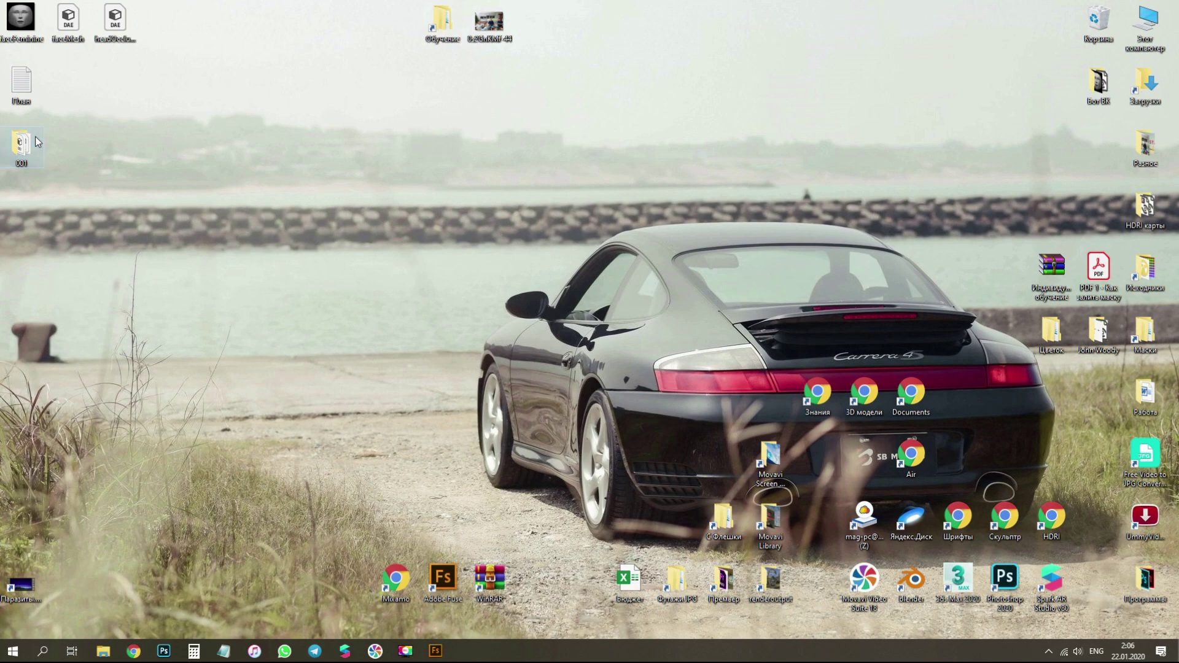
pyautogui.doubleClick(36, 140)
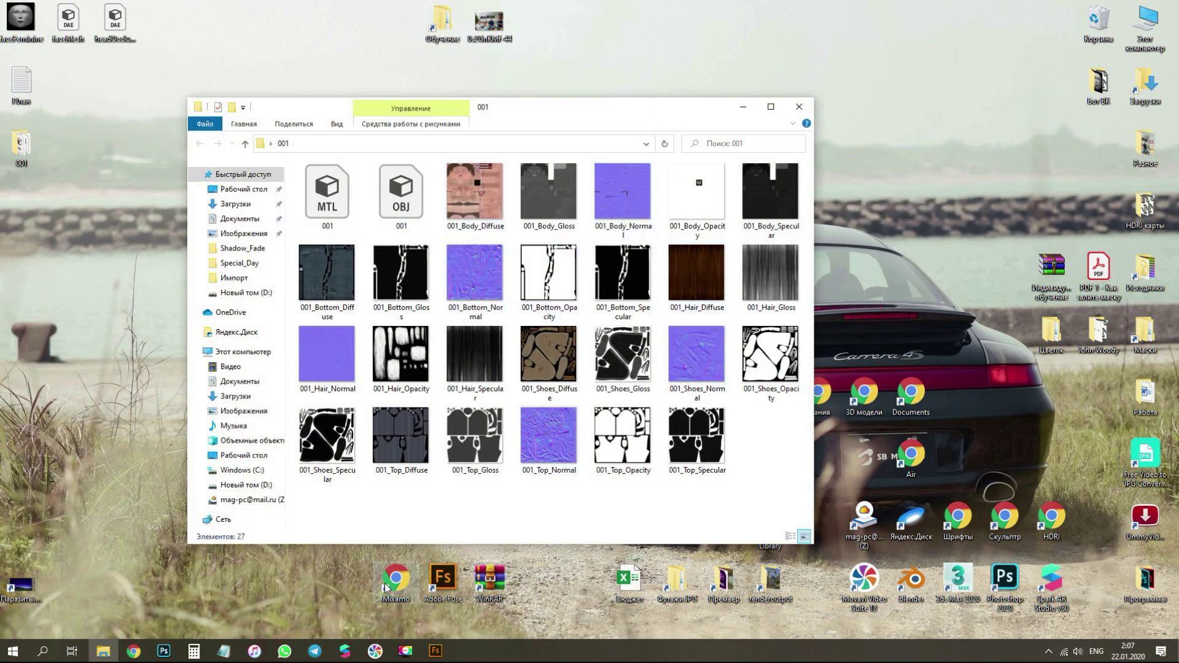
pyautogui.click(345, 648)
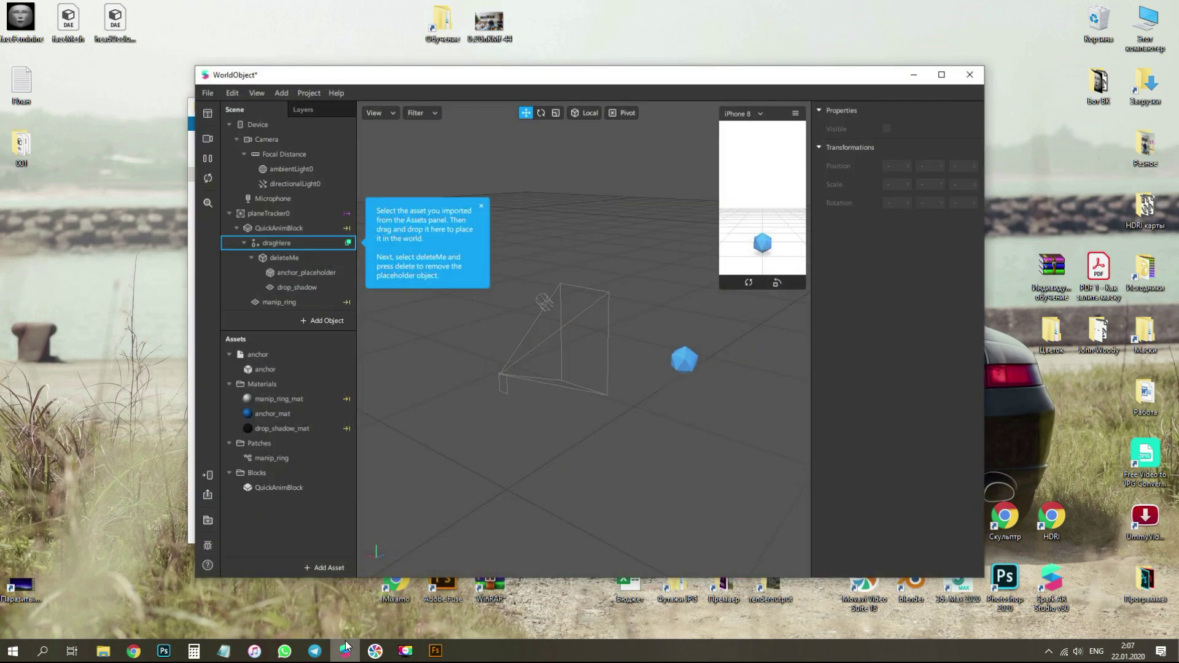
pyautogui.click(919, 73)
pyautogui.click(400, 221)
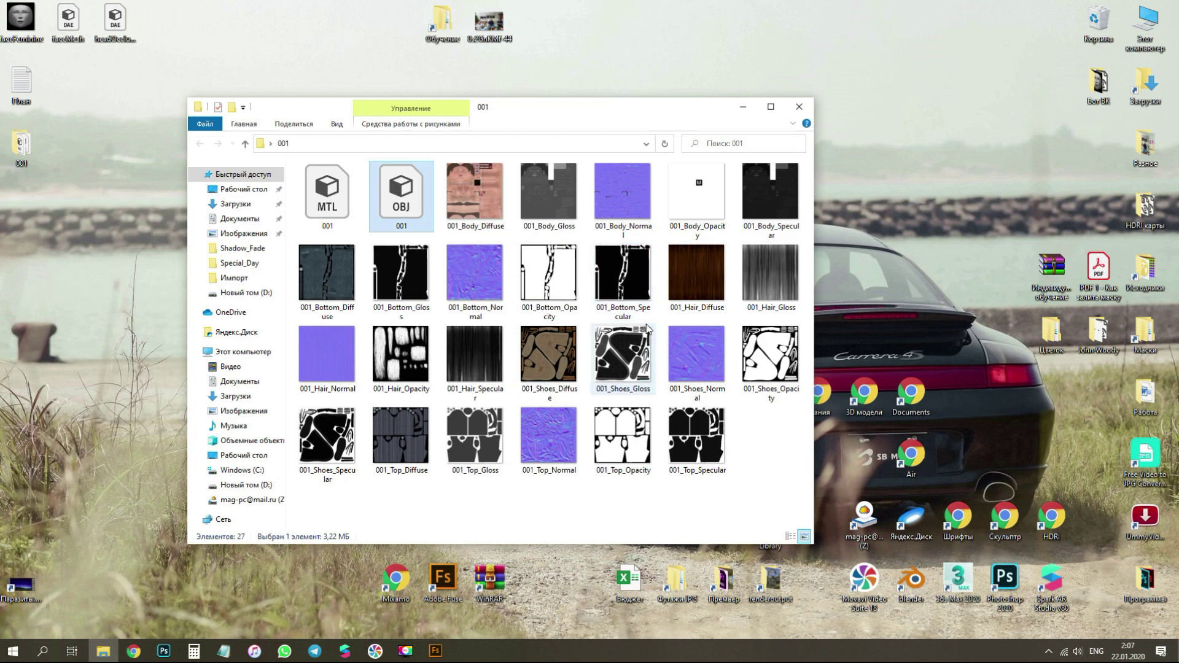
# Open Mixamo in the browser, close the other open pages and start a character upload
pyautogui.doubleClick(410, 586)
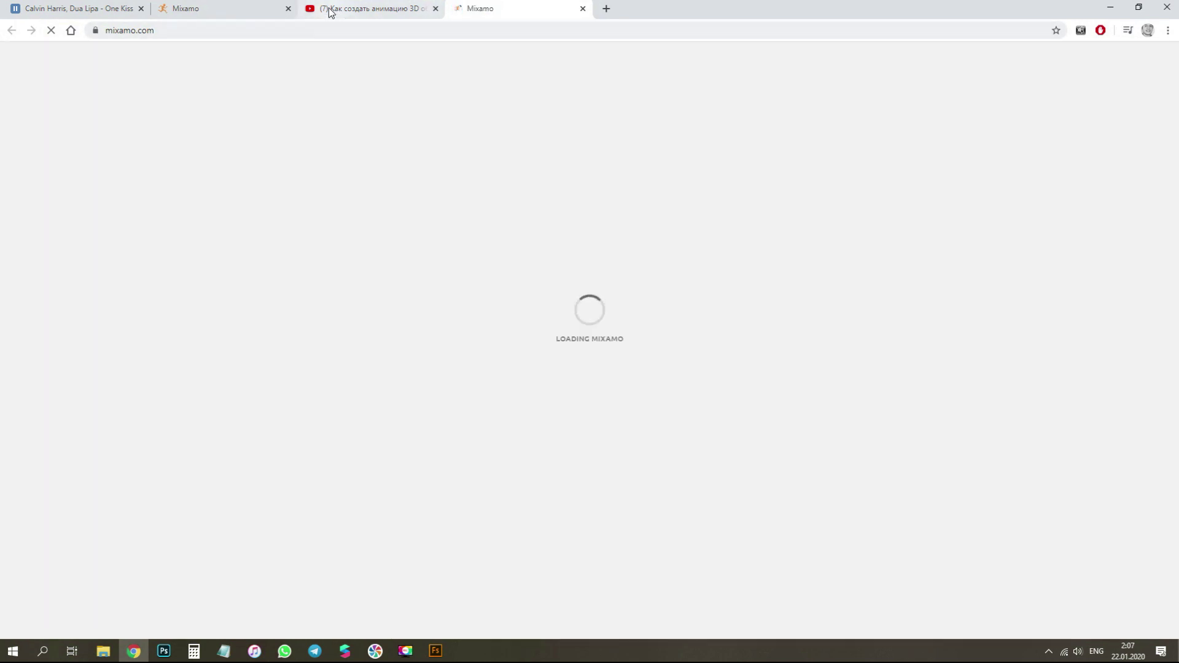
pyautogui.middleClick(329, 10)
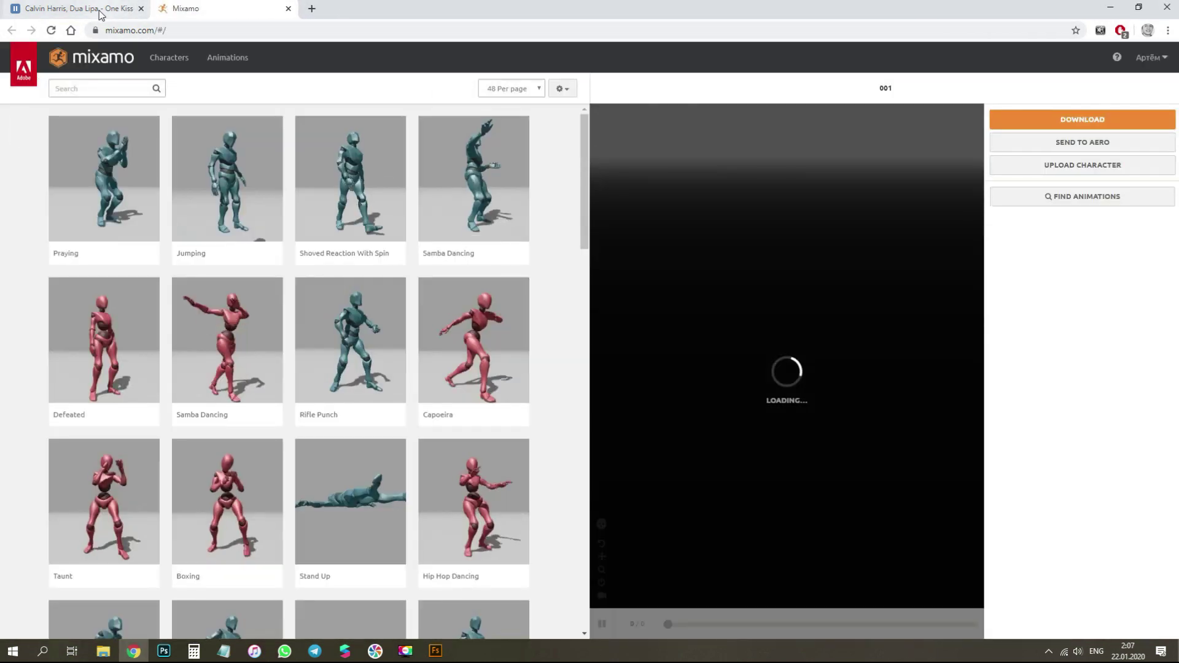
pyautogui.click(141, 8)
pyautogui.click(141, 8)
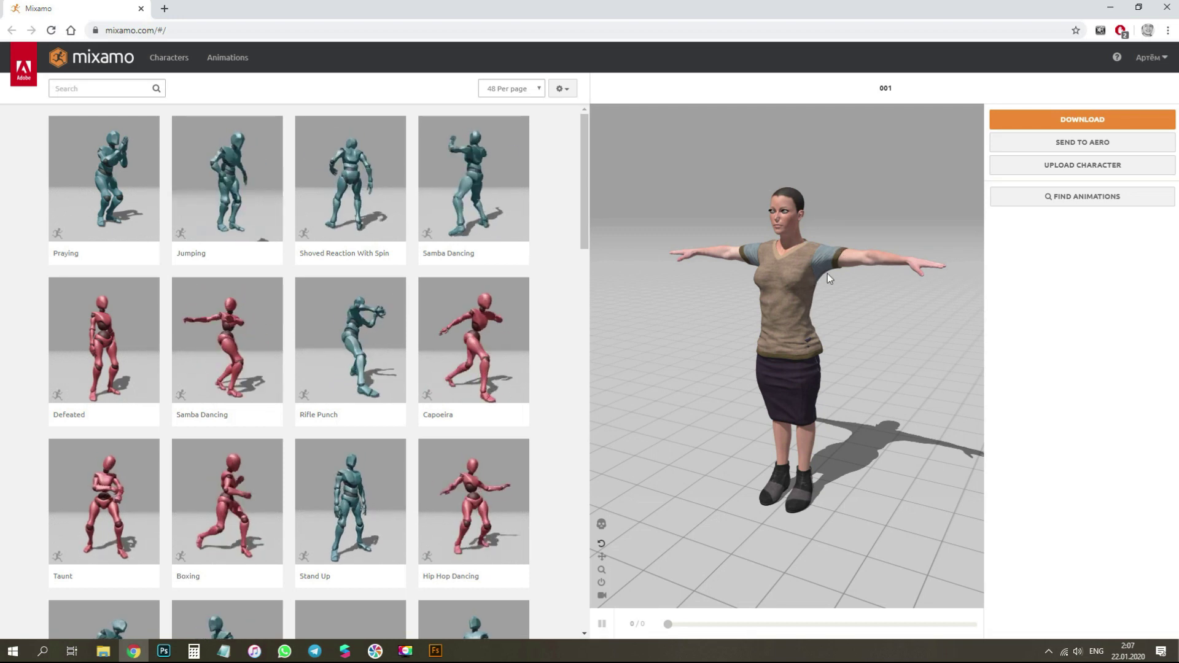
pyautogui.click(1081, 170)
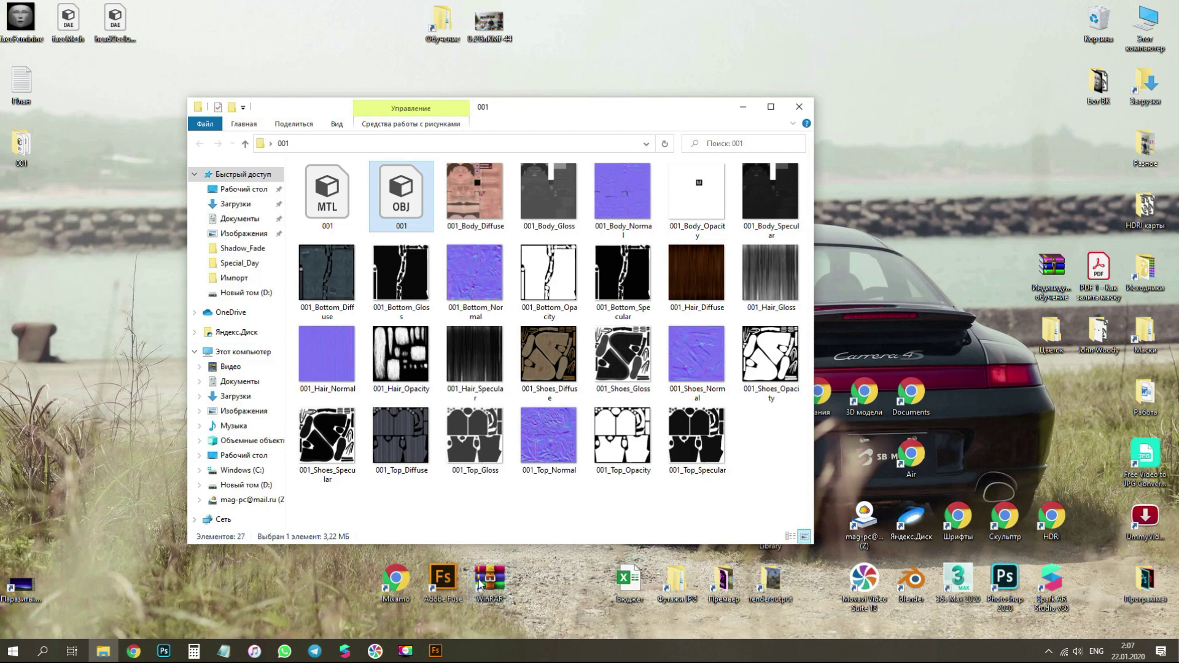
# Pack the exported 001 folder into a ZIP archive named 001.zip with WinRAR and place the archive on the desktop
pyautogui.doubleClick(485, 580)
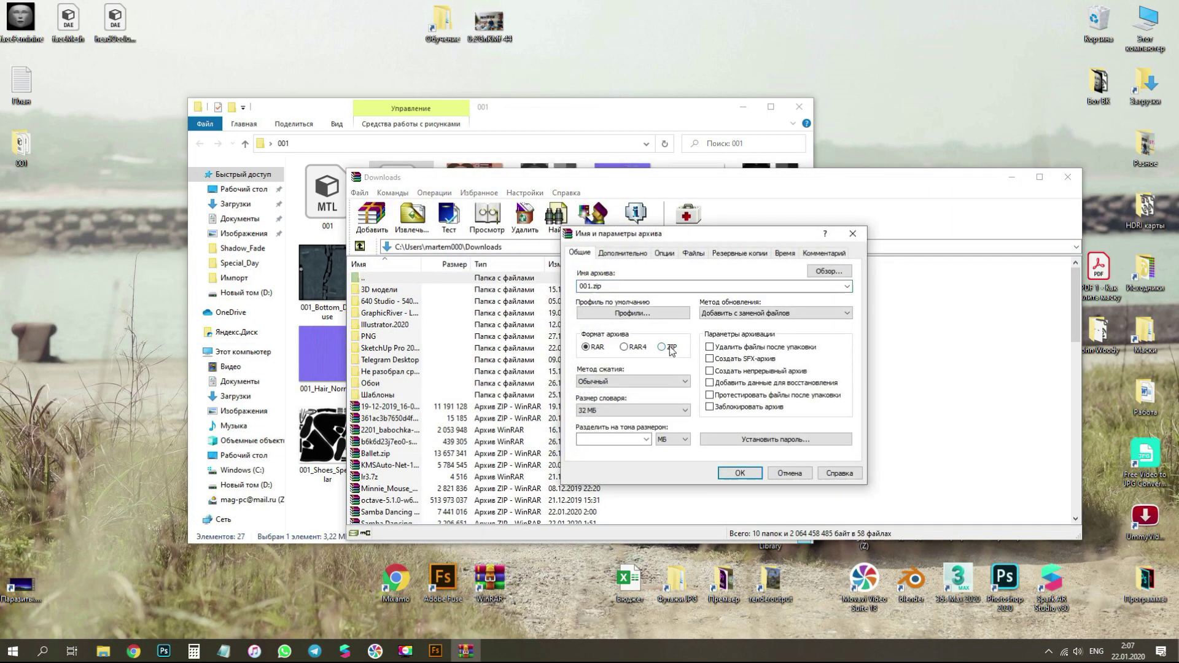
pyautogui.click(738, 472)
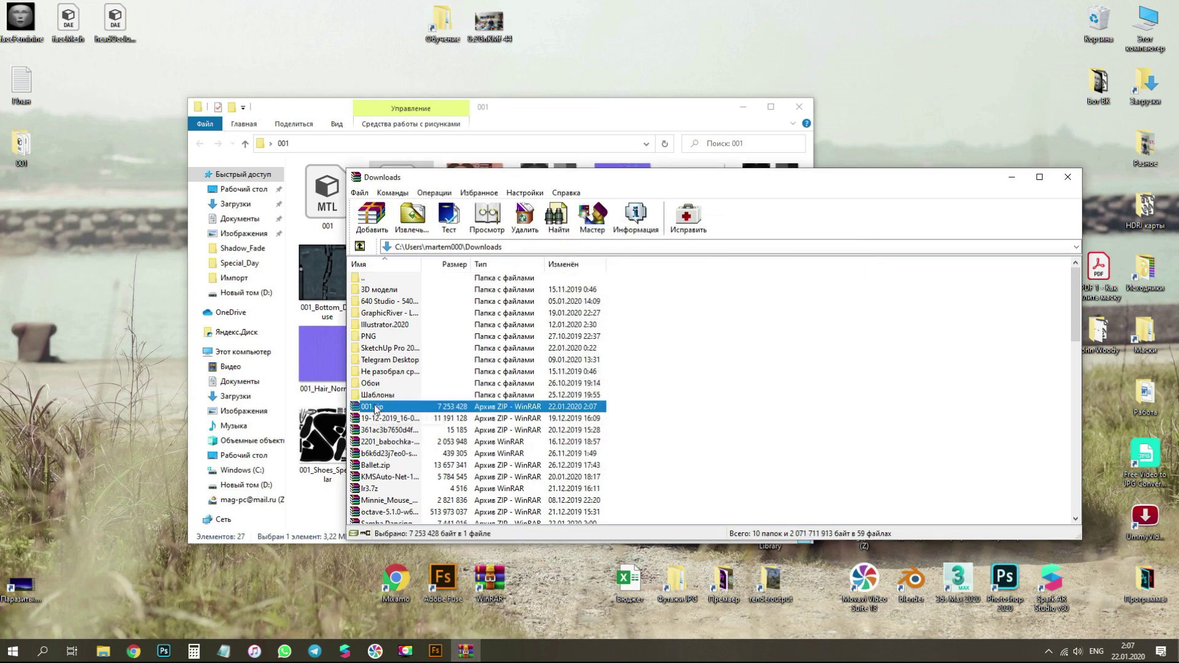
pyautogui.moveTo(20, 202); pyautogui.dragTo(20, 203)
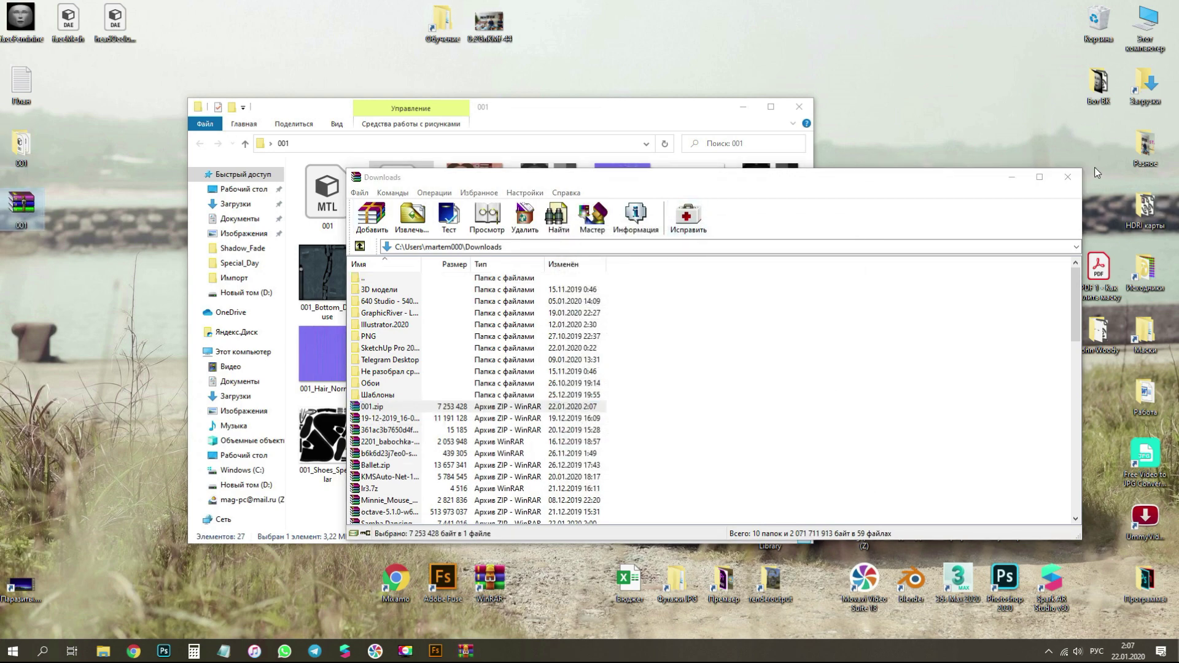
pyautogui.click(1067, 177)
pyautogui.rightClick(21, 160)
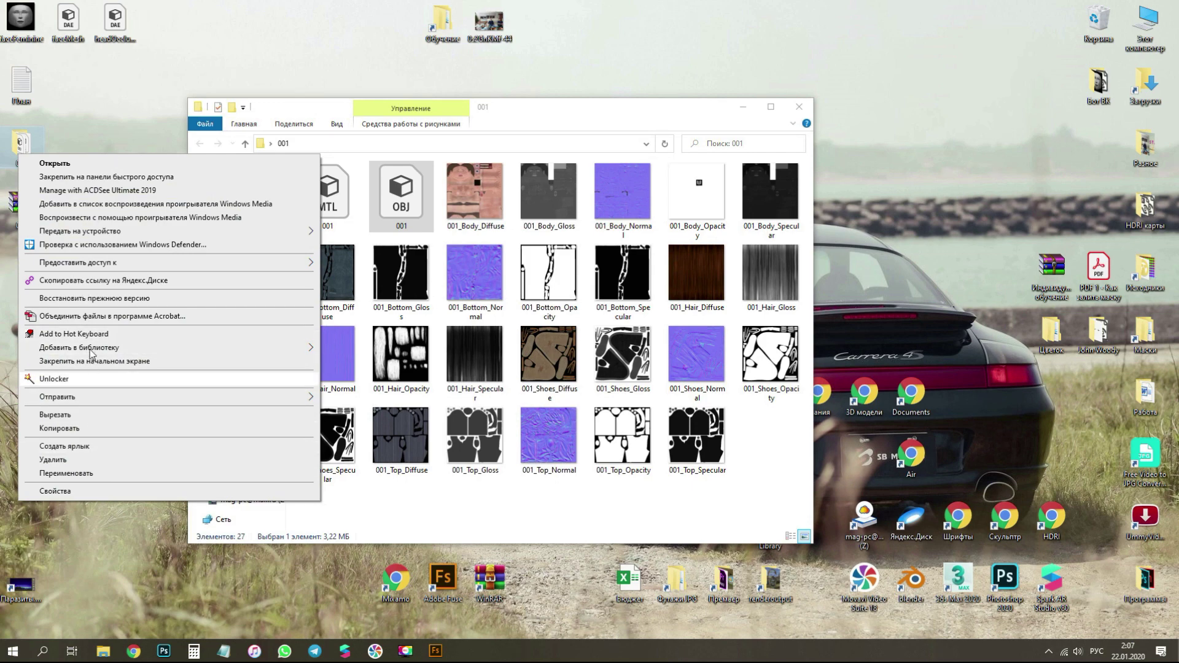
pyautogui.click(108, 99)
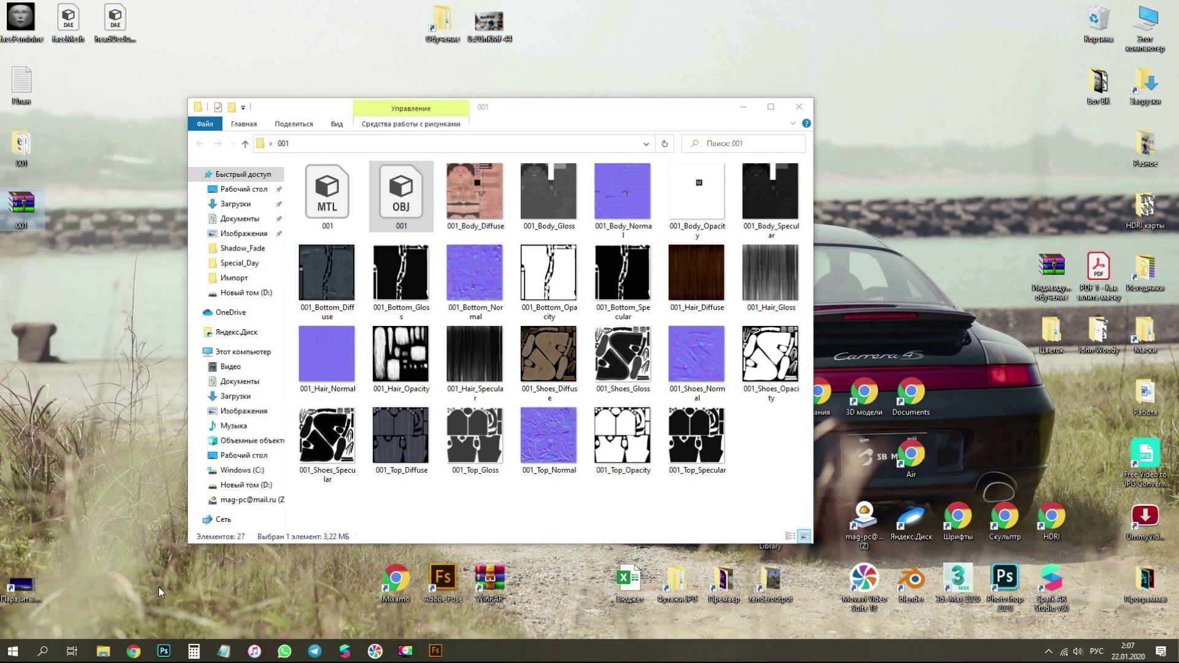
# Switch back to Mixamo and upload the 001 archive from the desktop as the character file
pyautogui.click(134, 650)
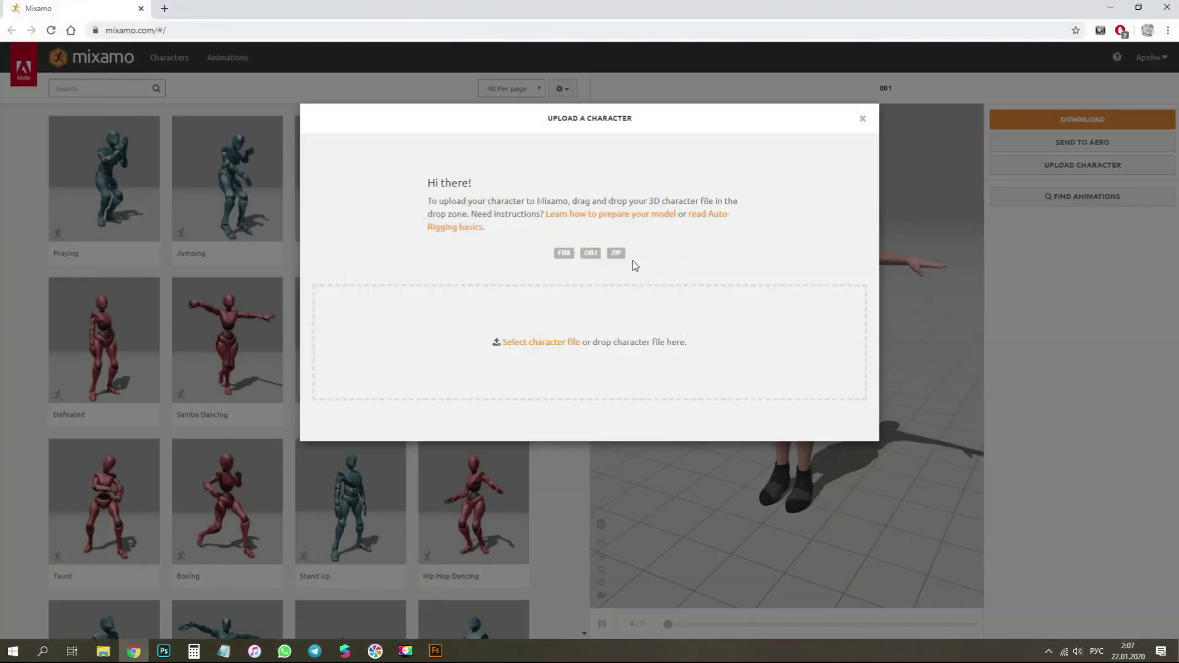
pyautogui.click(545, 345)
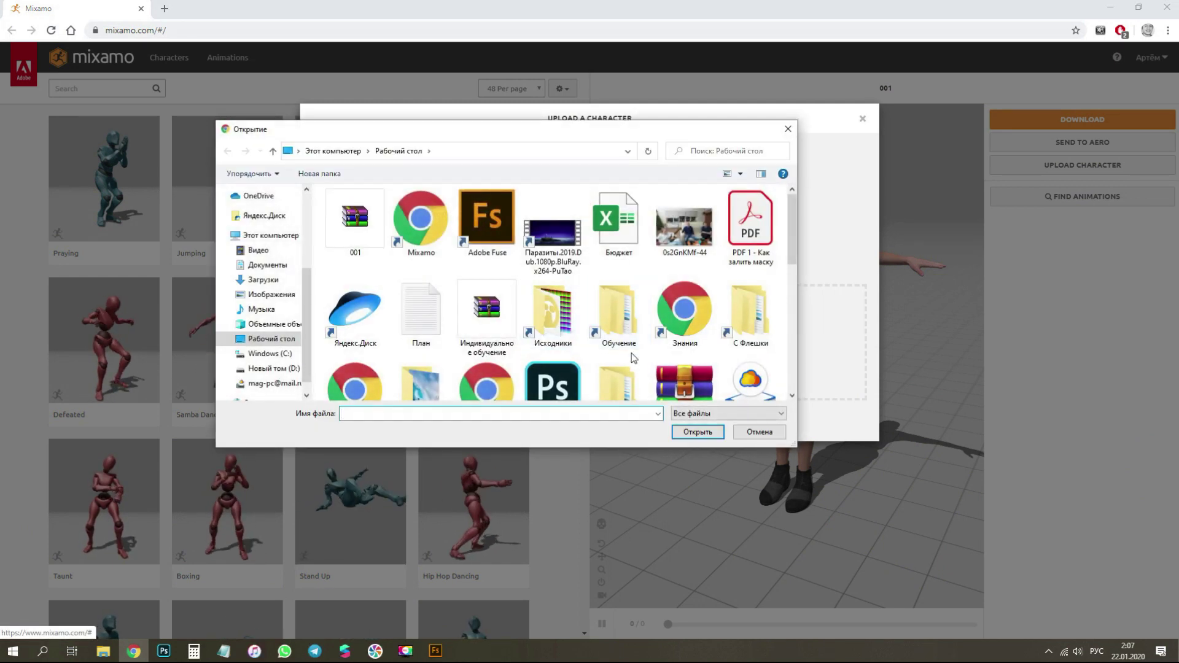
pyautogui.click(788, 128)
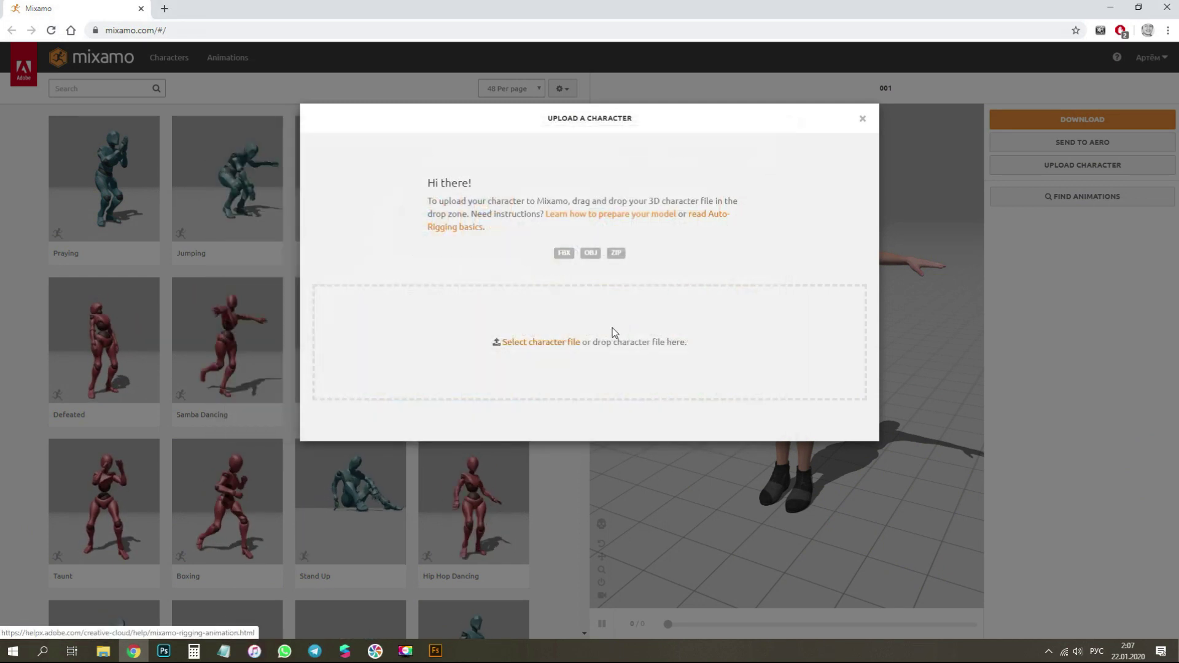
pyautogui.click(558, 348)
pyautogui.doubleClick(357, 222)
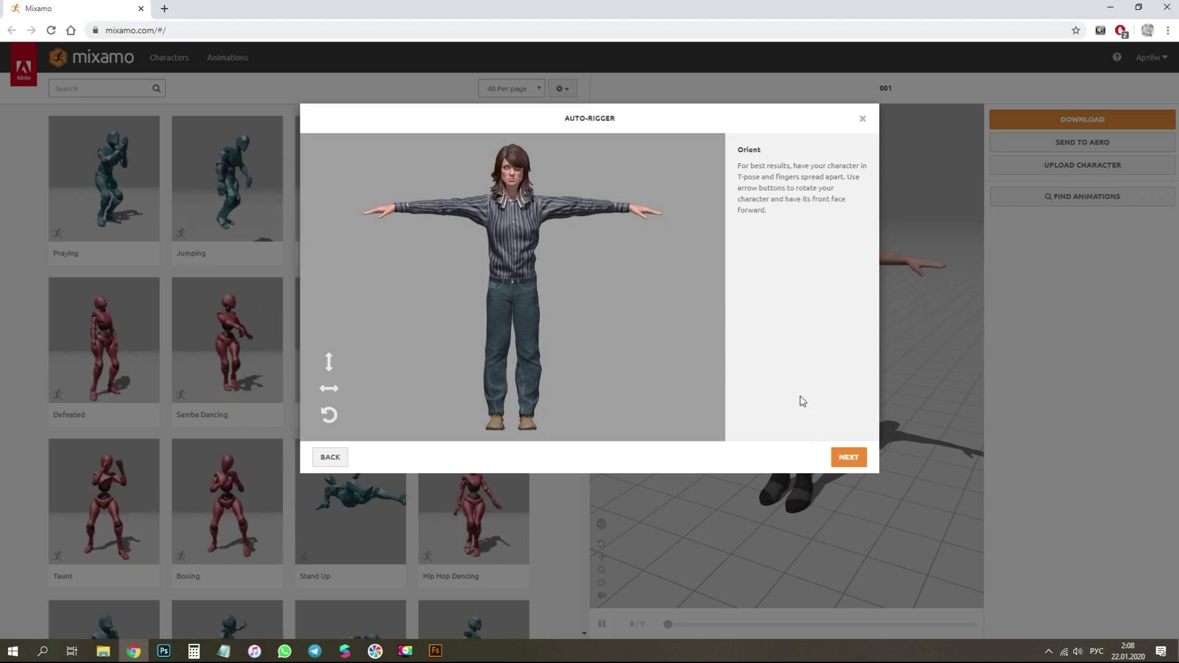
# Auto-rig the front-facing character with symmetric chin, wrist, elbow, knee and groin markers and the Standard Skeleton (65), and accept the rig
pyautogui.click(839, 456)
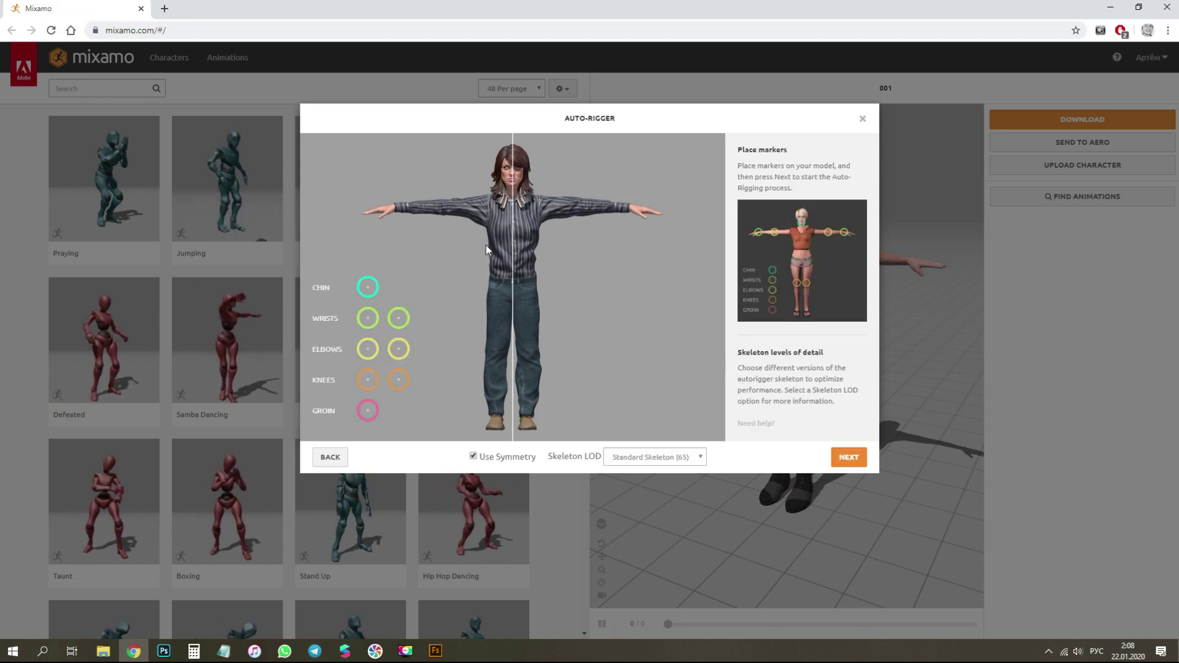
pyautogui.moveTo(368, 287); pyautogui.dragTo(513, 192)
pyautogui.moveTo(399, 267); pyautogui.dragTo(396, 207)
pyautogui.moveTo(398, 349); pyautogui.dragTo(447, 211)
pyautogui.moveTo(368, 380); pyautogui.dragTo(499, 348)
pyautogui.moveTo(367, 410)
pyautogui.mouseDown()
pyautogui.moveTo(442, 365)
pyautogui.moveTo(513, 295)
pyautogui.mouseUp()
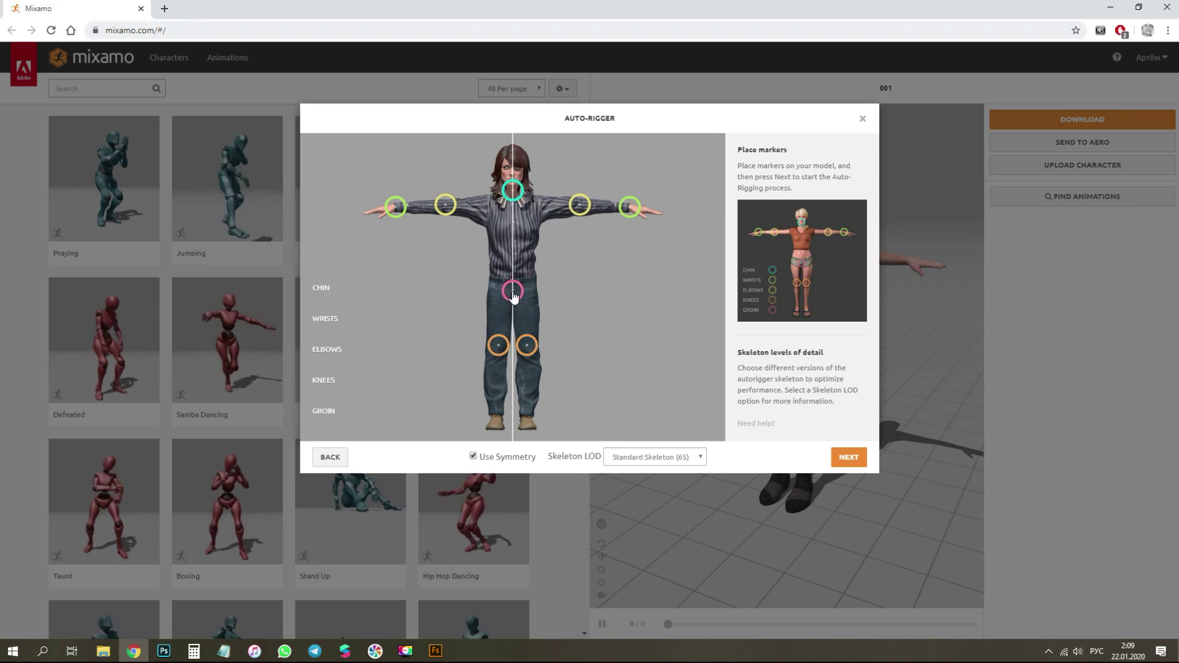
pyautogui.click(857, 457)
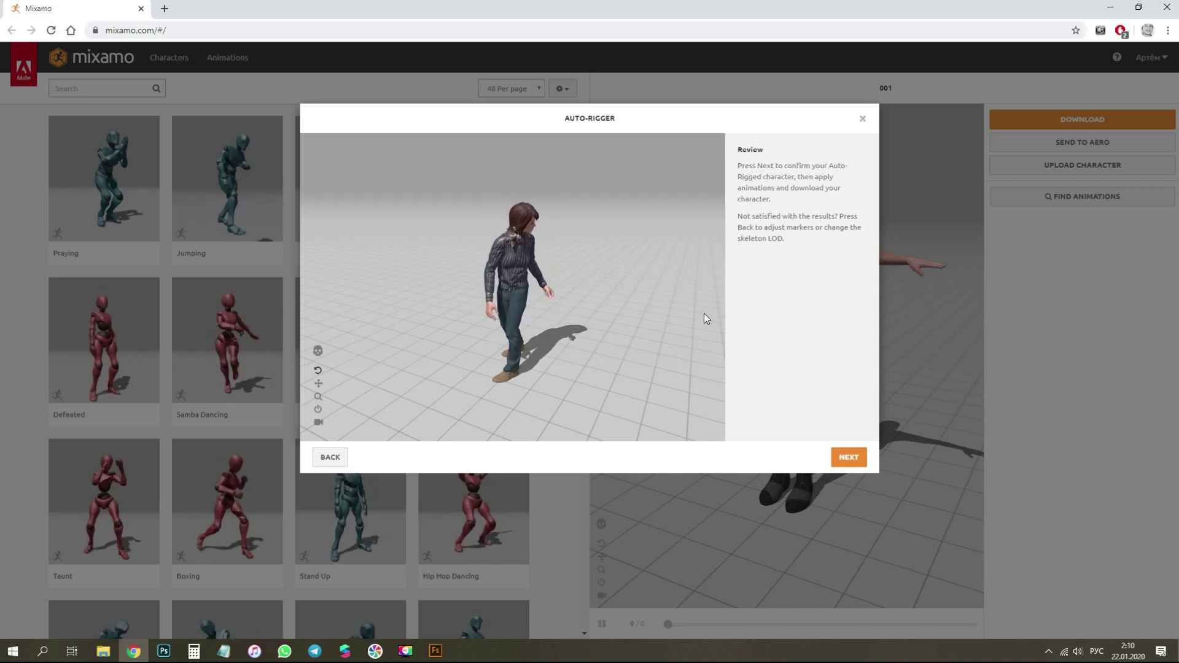
pyautogui.click(849, 457)
pyautogui.click(849, 458)
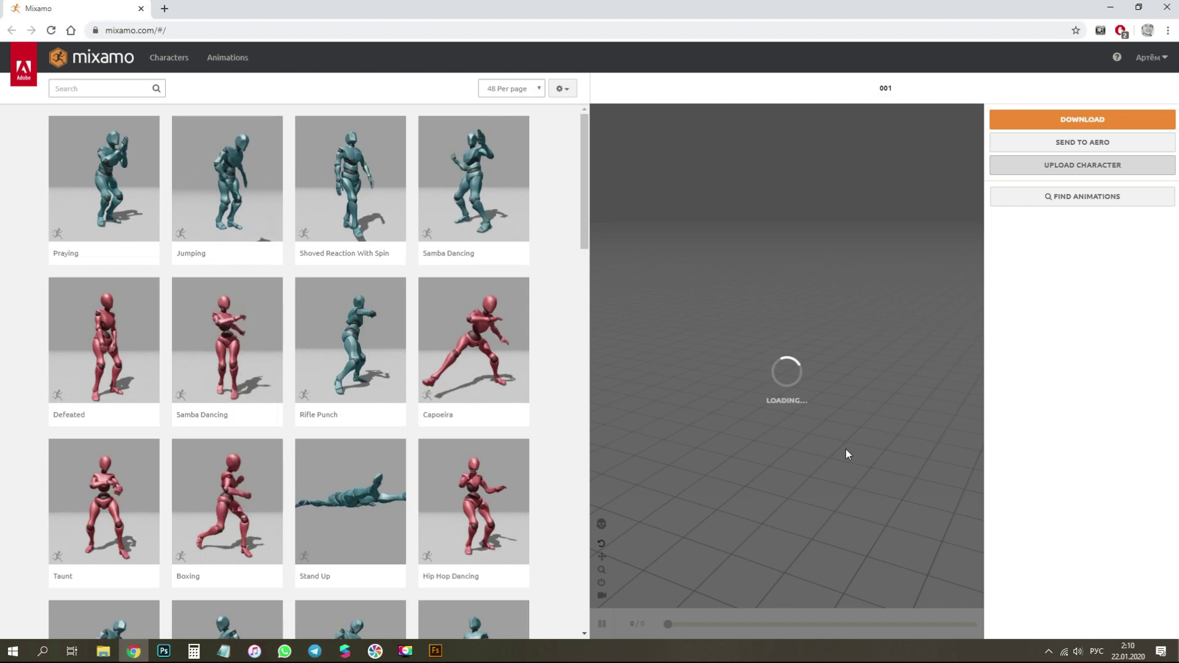
# Browse the animation library, preview the red-figure Samba Dancing, and apply the blue-figure Samba Dancing animation to the character
pyautogui.scroll(-6, 396, 258)
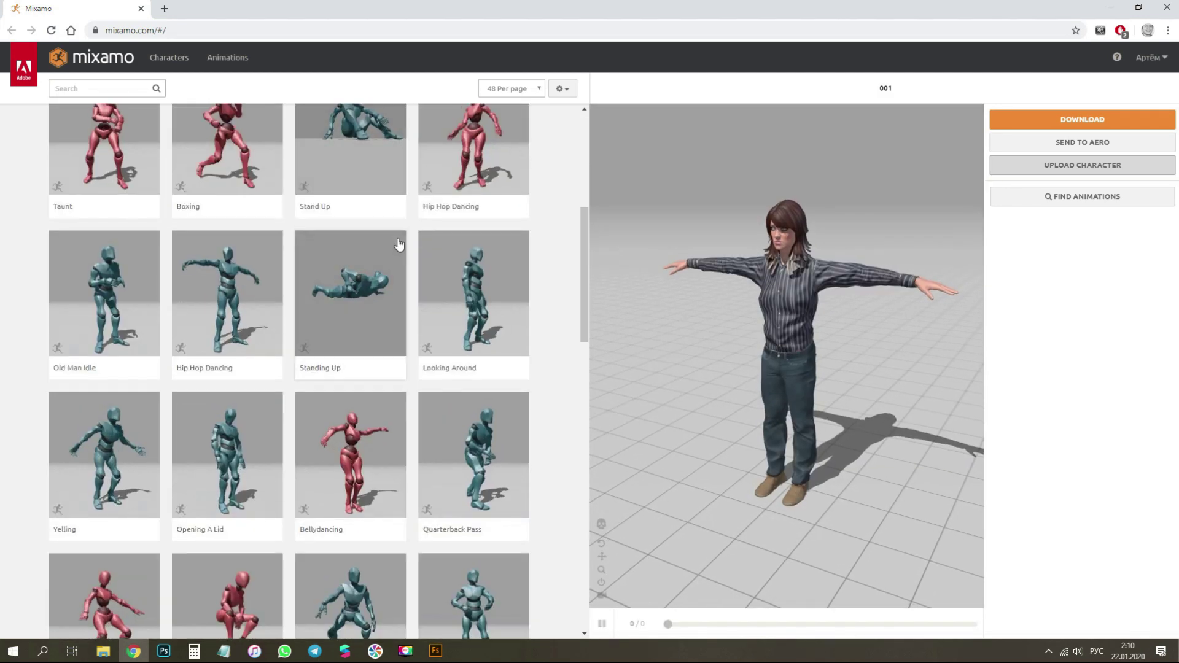
pyautogui.scroll(-7, 279, 320)
pyautogui.scroll(13, 258, 344)
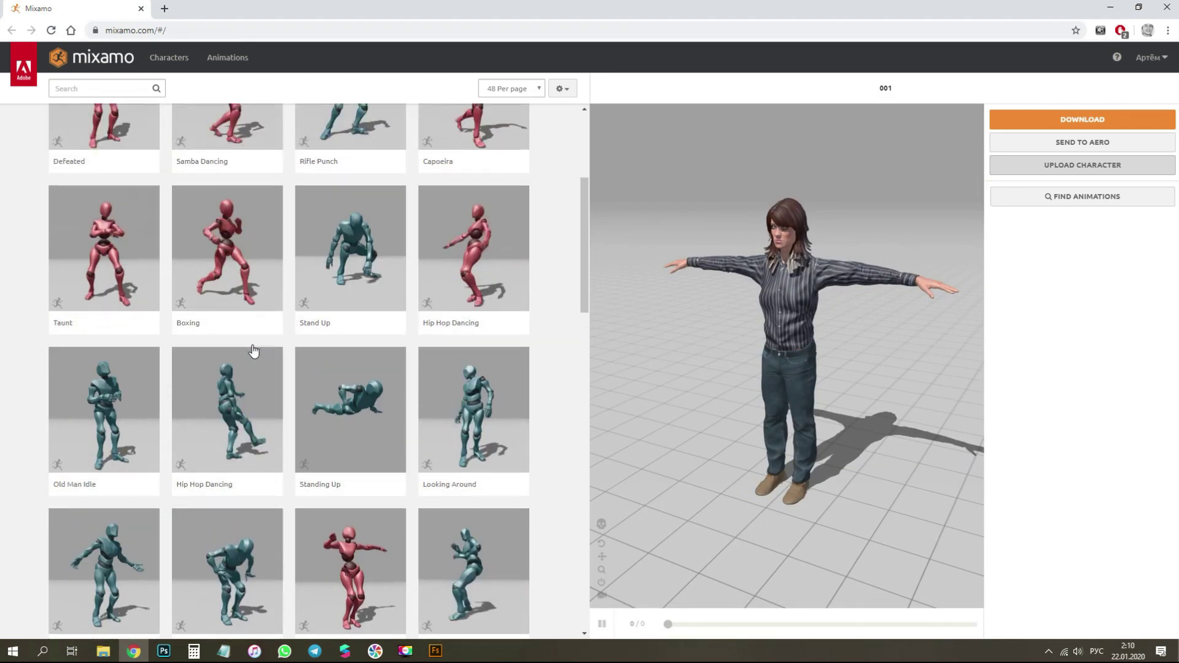
pyautogui.click(247, 346)
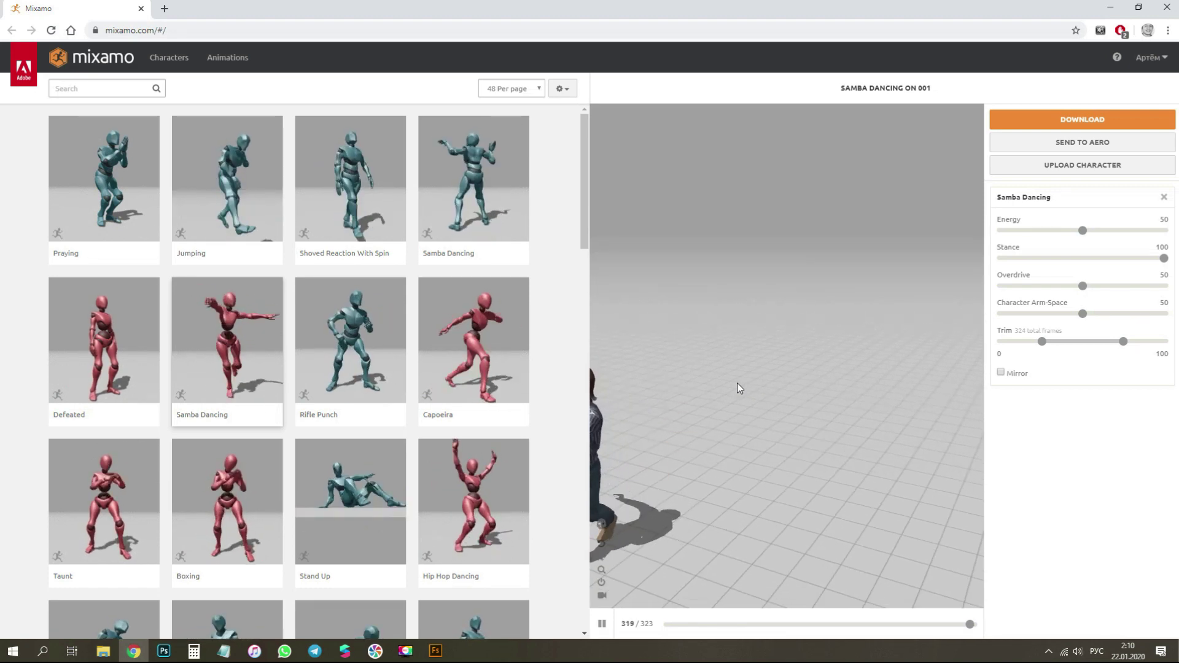
pyautogui.click(489, 199)
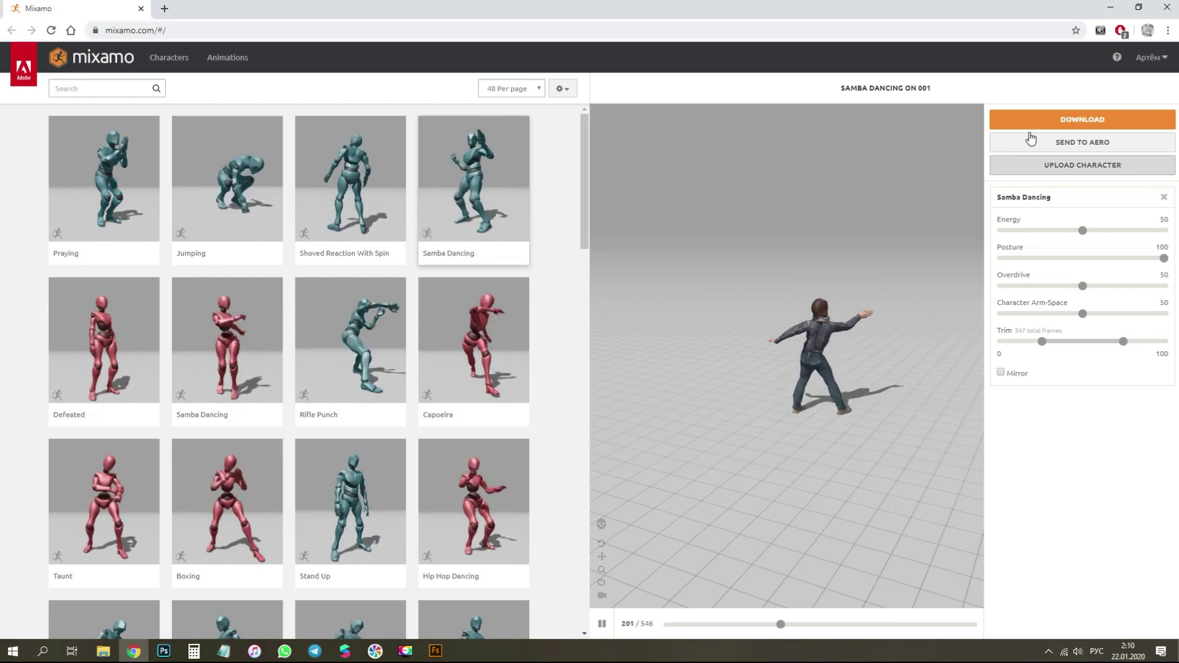
# Download the animated character in Collada (.dae) format with skin, at 30 frames per second and no keyframe reduction
pyautogui.click(1065, 124)
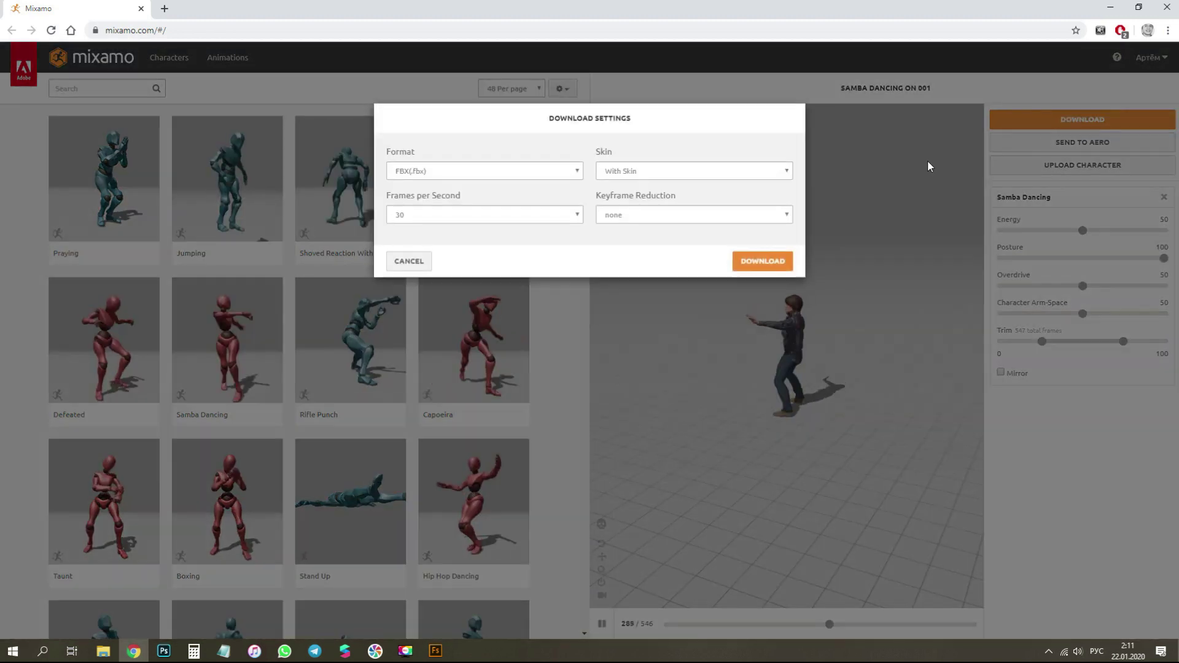
pyautogui.click(478, 172)
pyautogui.click(447, 205)
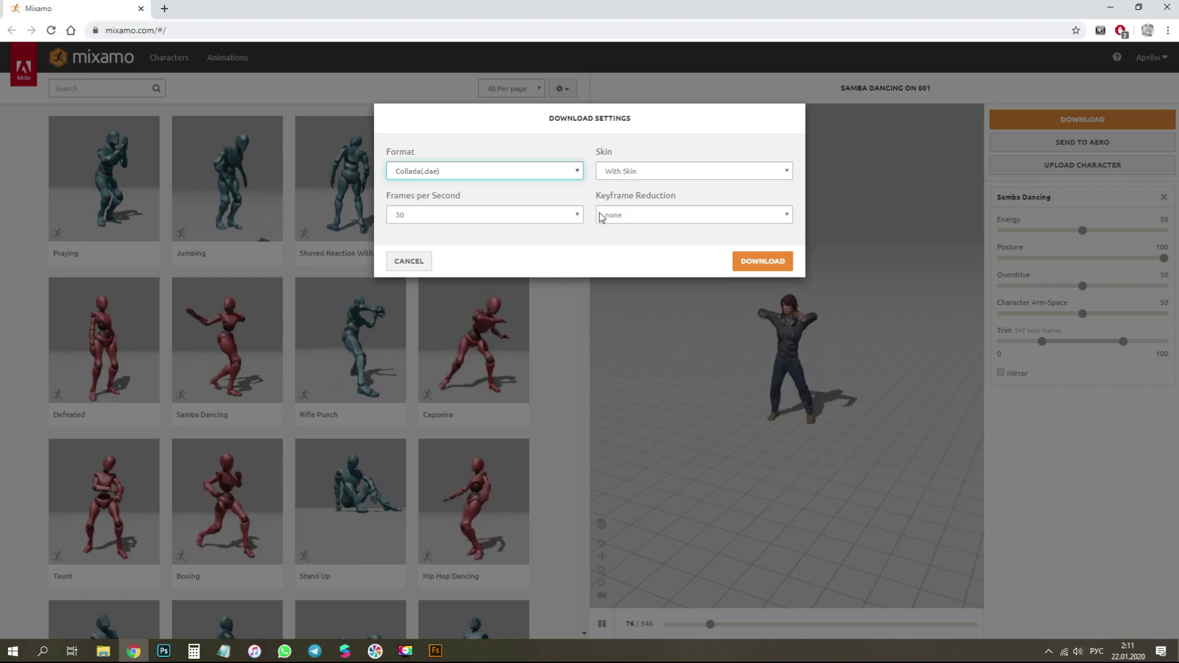
pyautogui.click(764, 262)
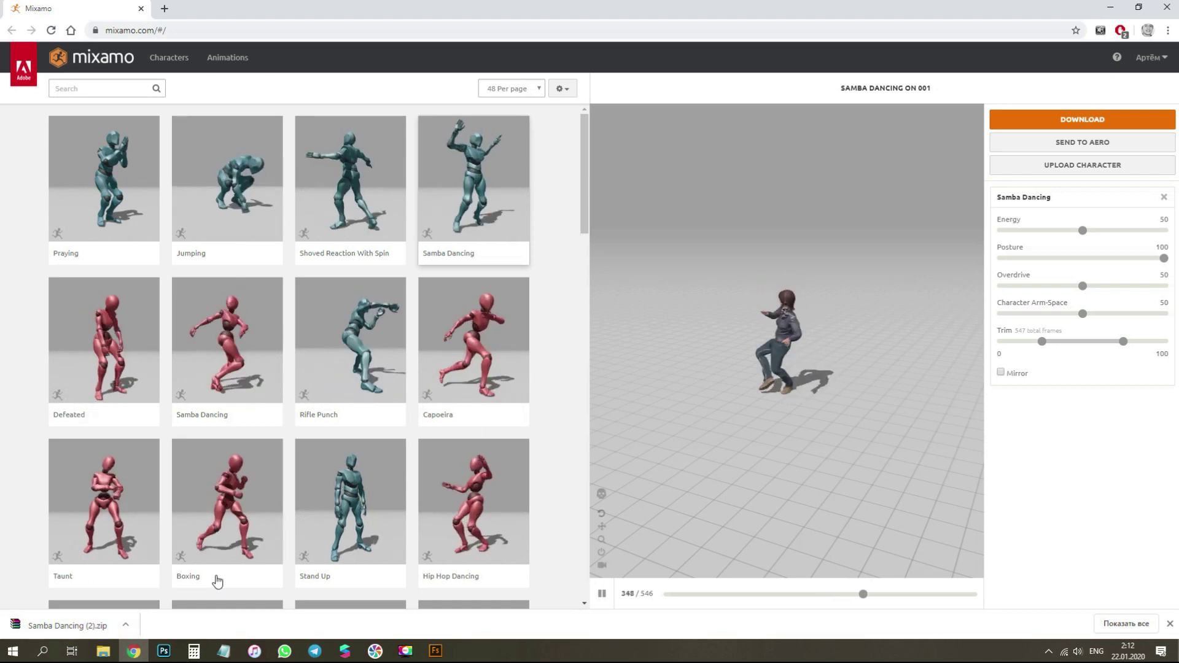
# Extract Samba Dancing.dae and the textures folder from the downloaded Samba Dancing (2).zip archive to the desktop
pyautogui.click(91, 626)
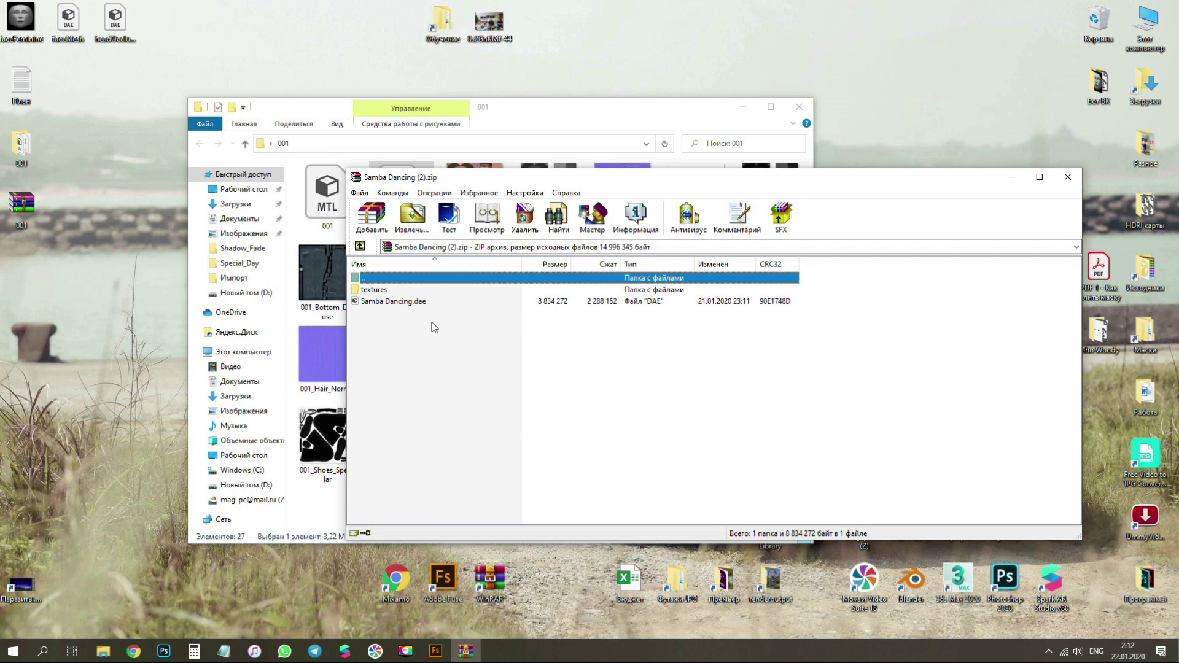
pyautogui.moveTo(434, 327); pyautogui.dragTo(26, 292)
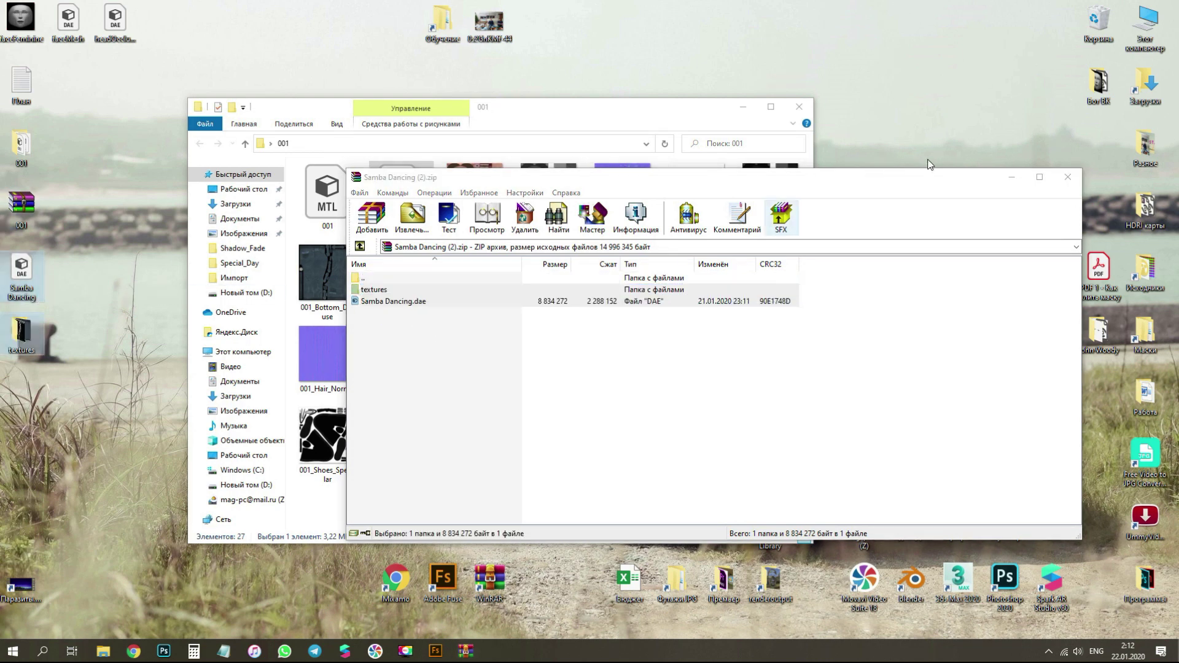
# Minimize the archive and folder windows, switch to the WorldObject project in Spark AR Studio, and maximize its window
pyautogui.click(1011, 177)
pyautogui.click(745, 107)
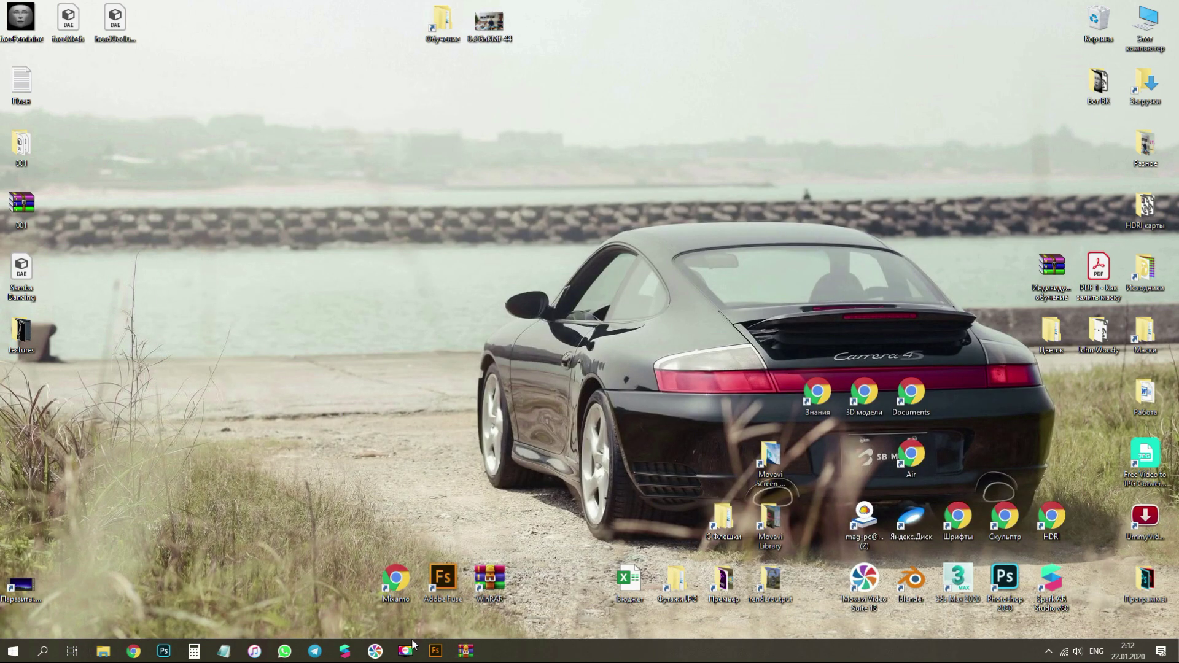
pyautogui.click(346, 649)
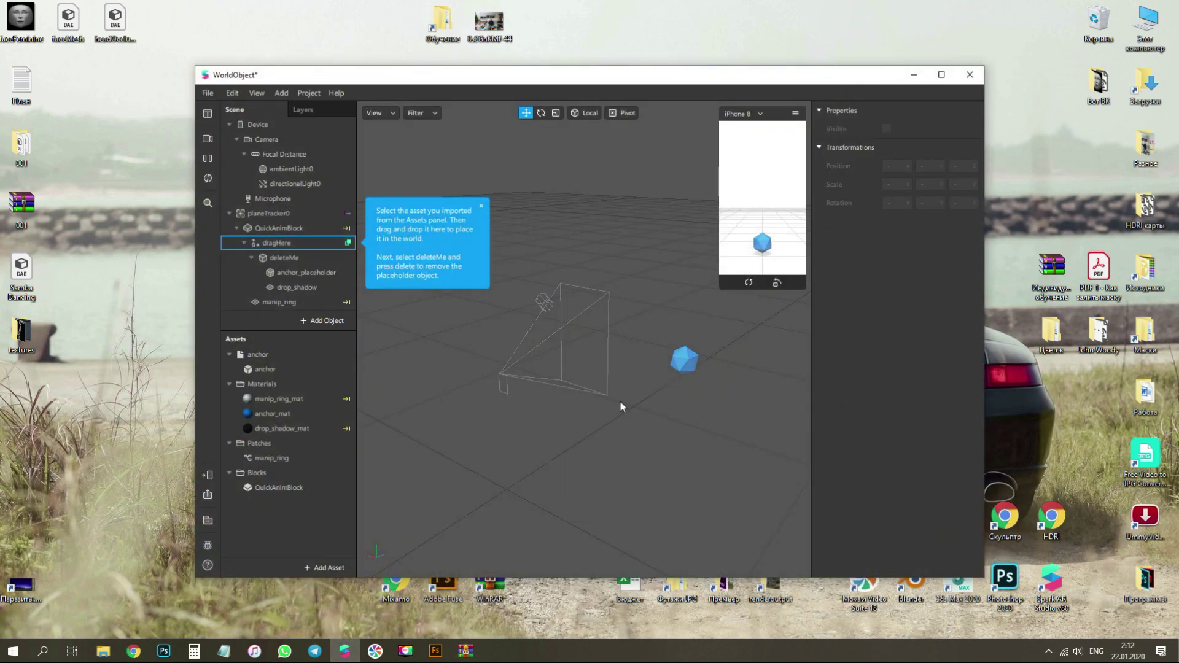
pyautogui.moveTo(686, 393); pyautogui.dragTo(643, 395)
pyautogui.click(643, 394)
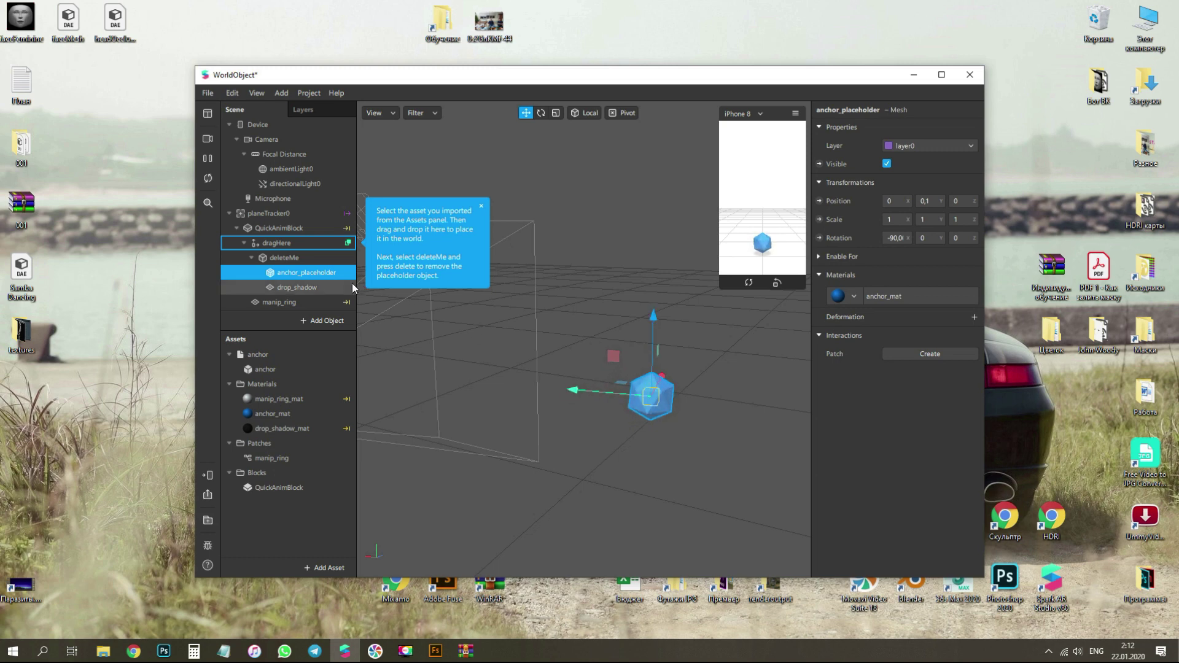
pyautogui.click(941, 75)
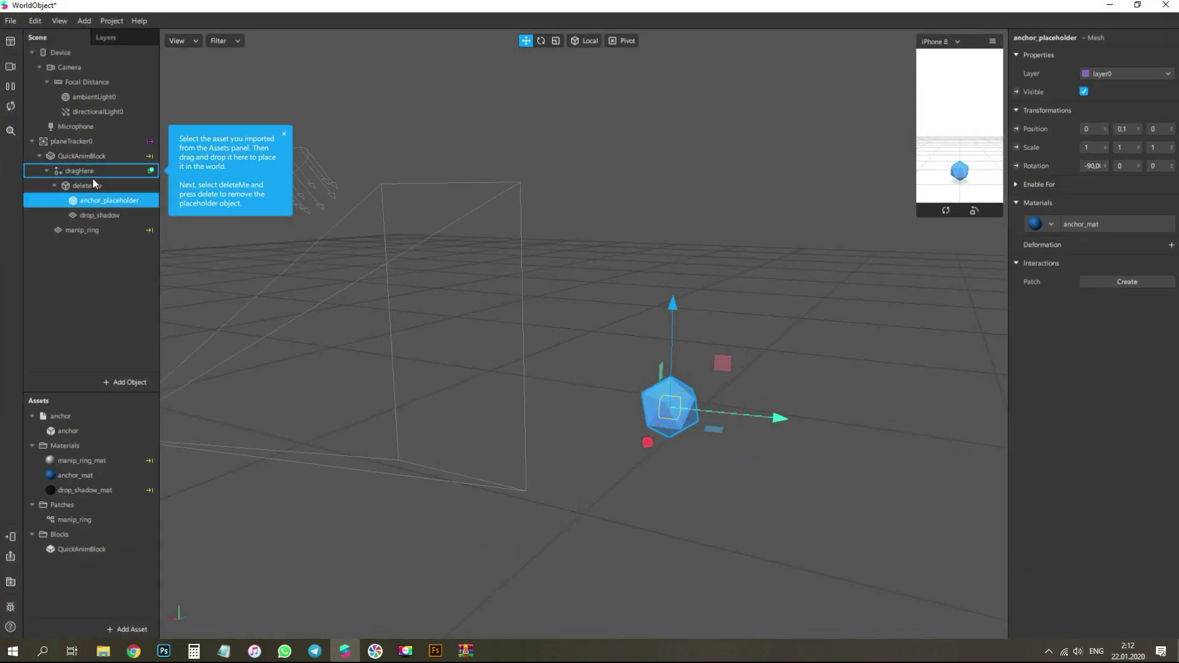
# Examine the template's manip_ring, drop_shadow, anchor_placeholder, deleteMe, dragHere and QuickAnimBlock objects and their properties
pyautogui.click(108, 230)
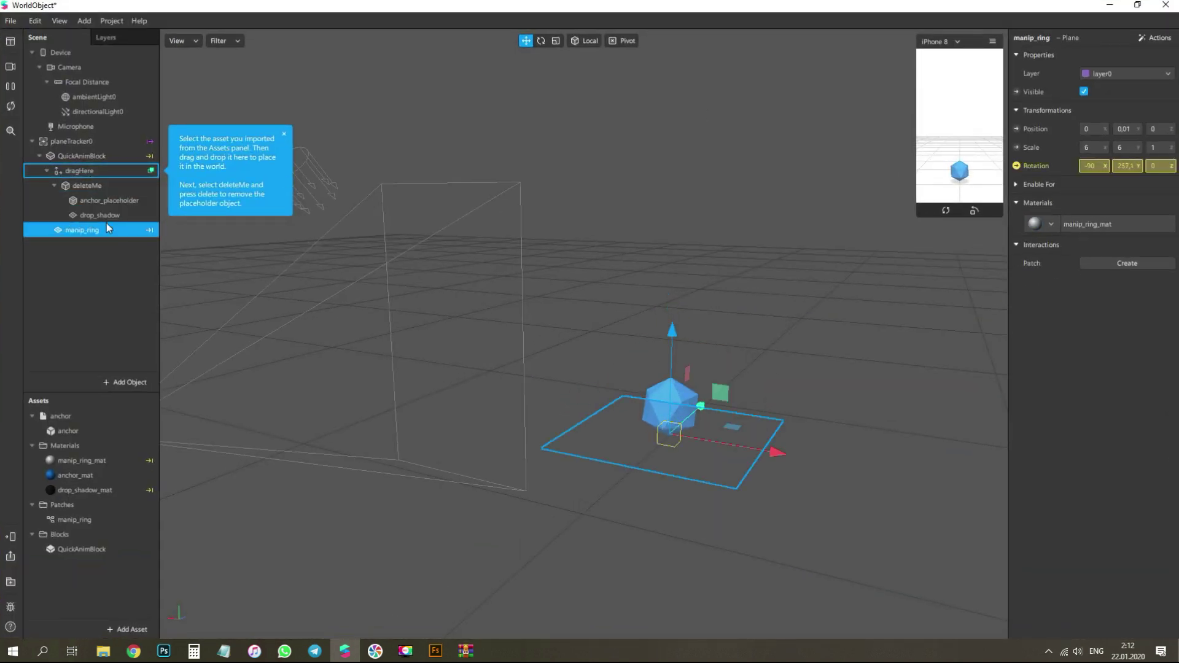
pyautogui.click(107, 216)
pyautogui.click(112, 201)
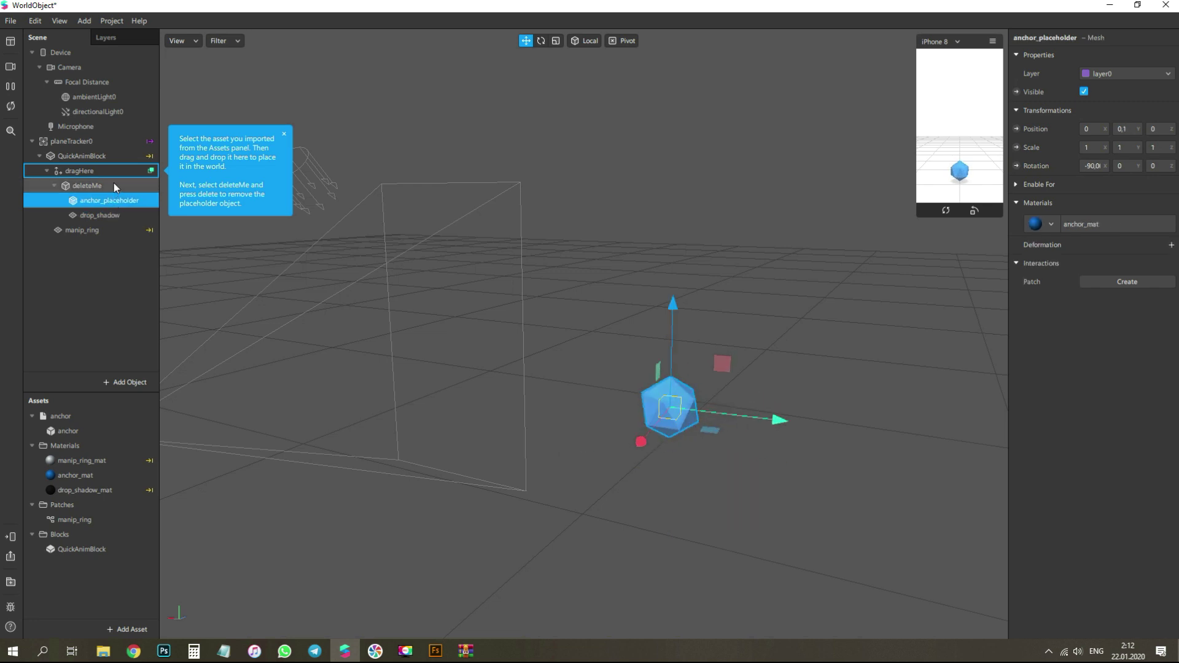
pyautogui.click(114, 185)
pyautogui.click(104, 169)
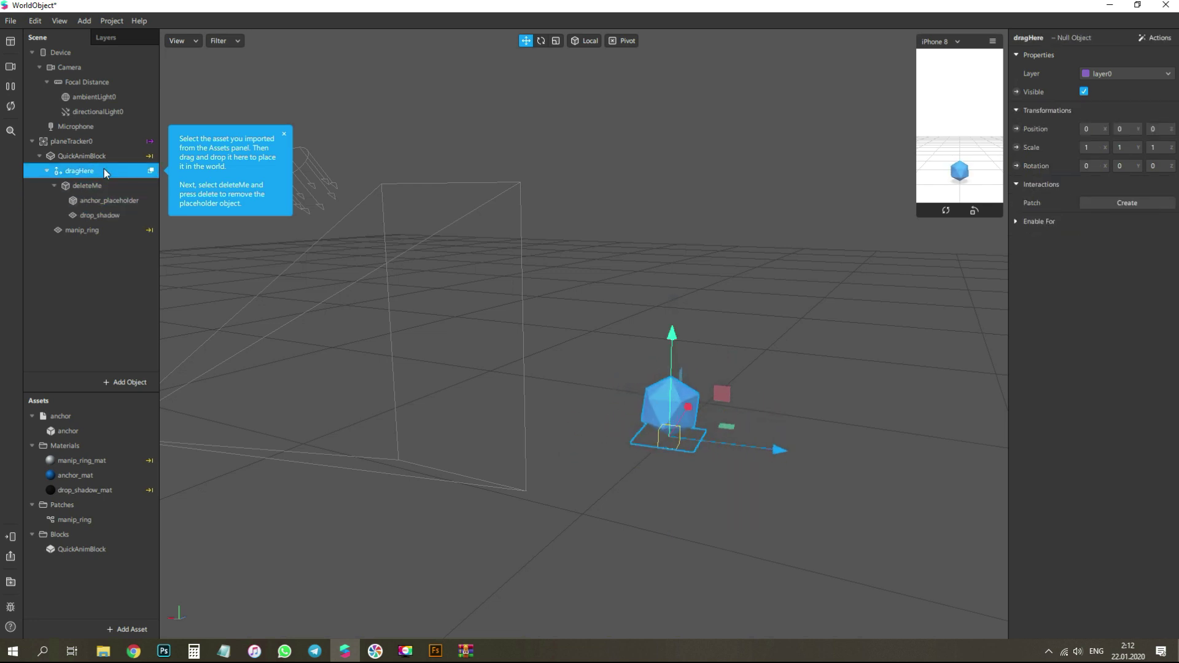
pyautogui.click(110, 155)
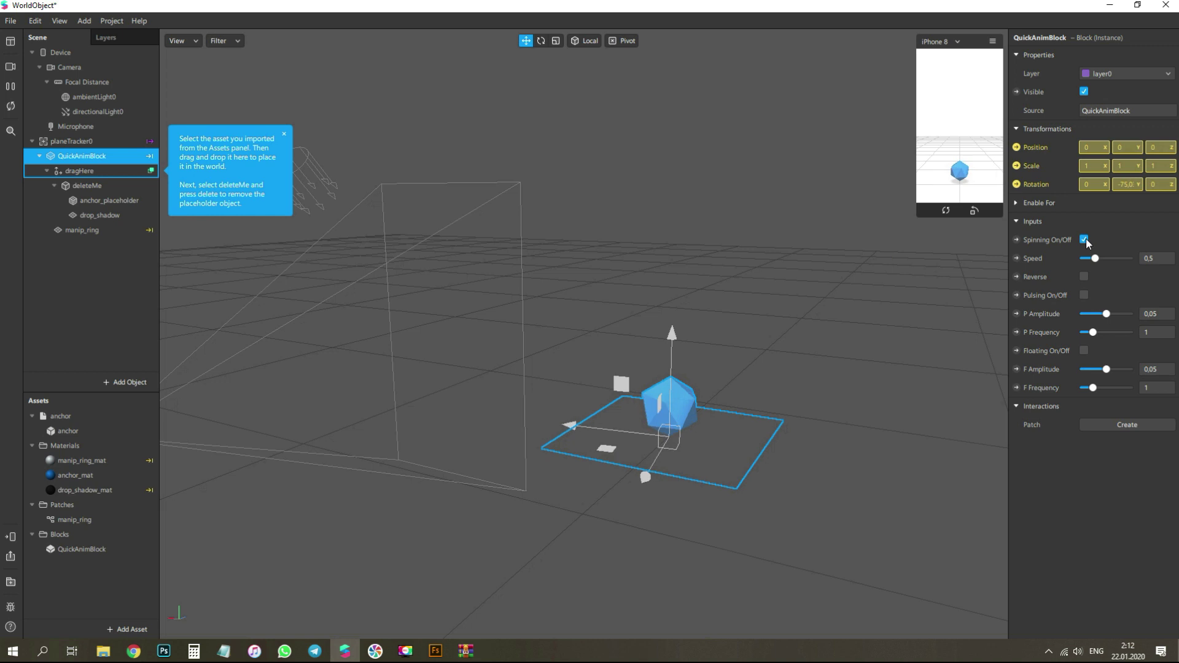
# Delete the blue anchor_placeholder object from the scene
pyautogui.click(807, 366)
pyautogui.click(669, 406)
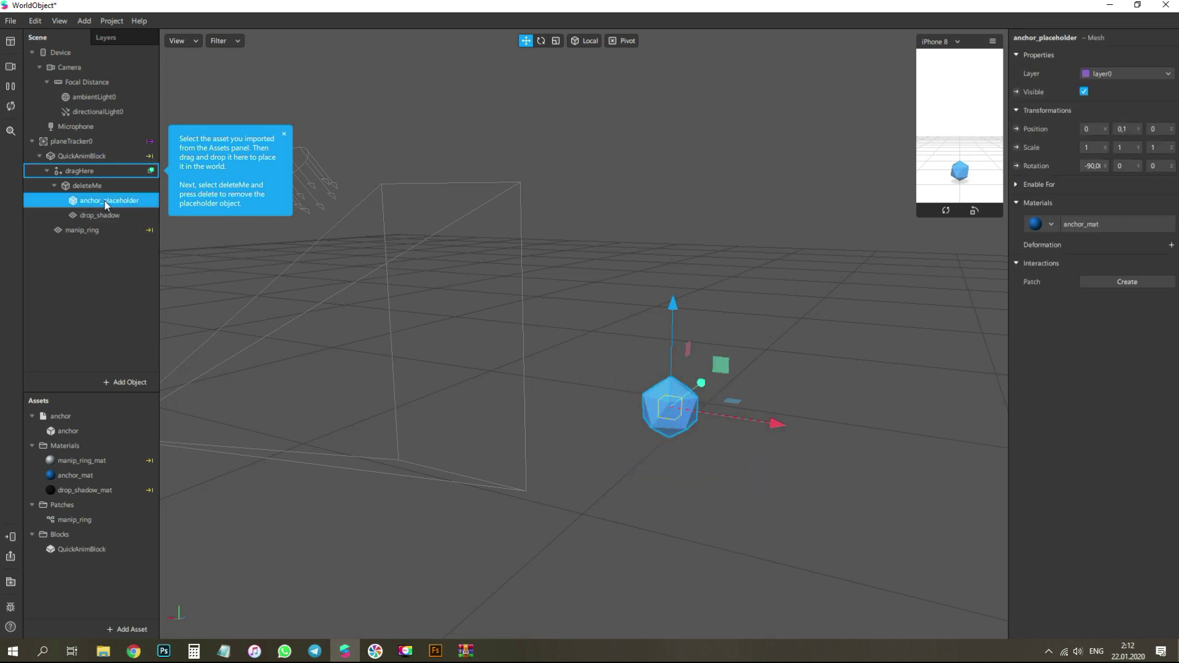
pyautogui.press('Delete')
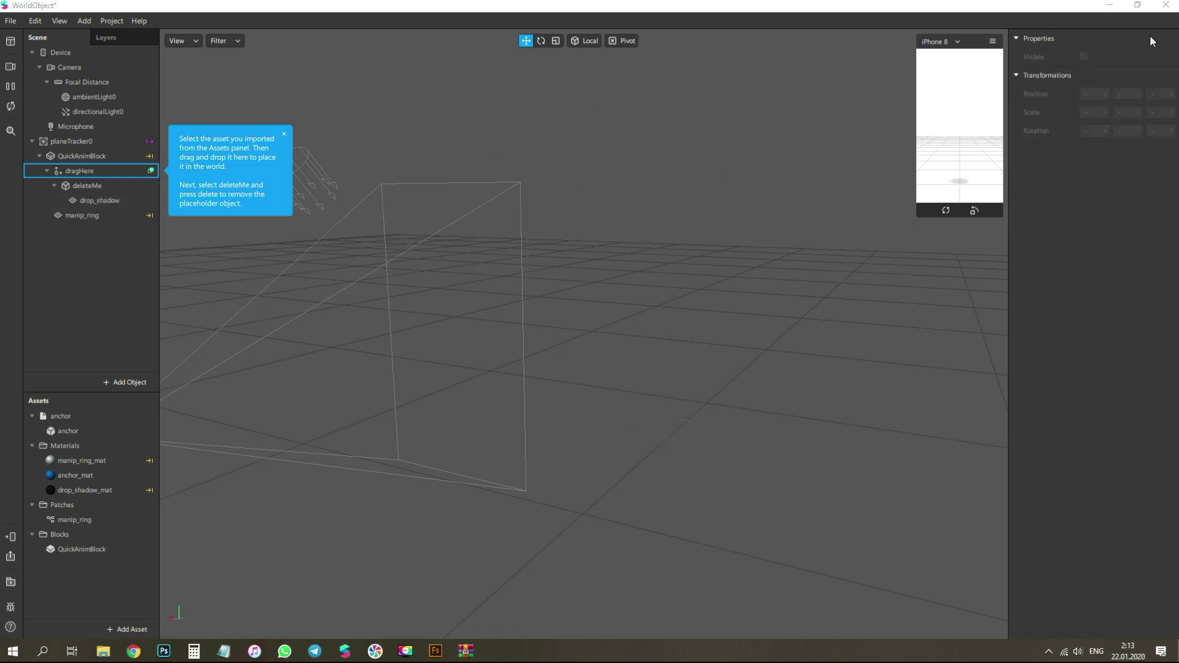
# Import Samba Dancing and its textures folder from the desktop and add the Samba Dancing model to the scene
pyautogui.press('super+d')
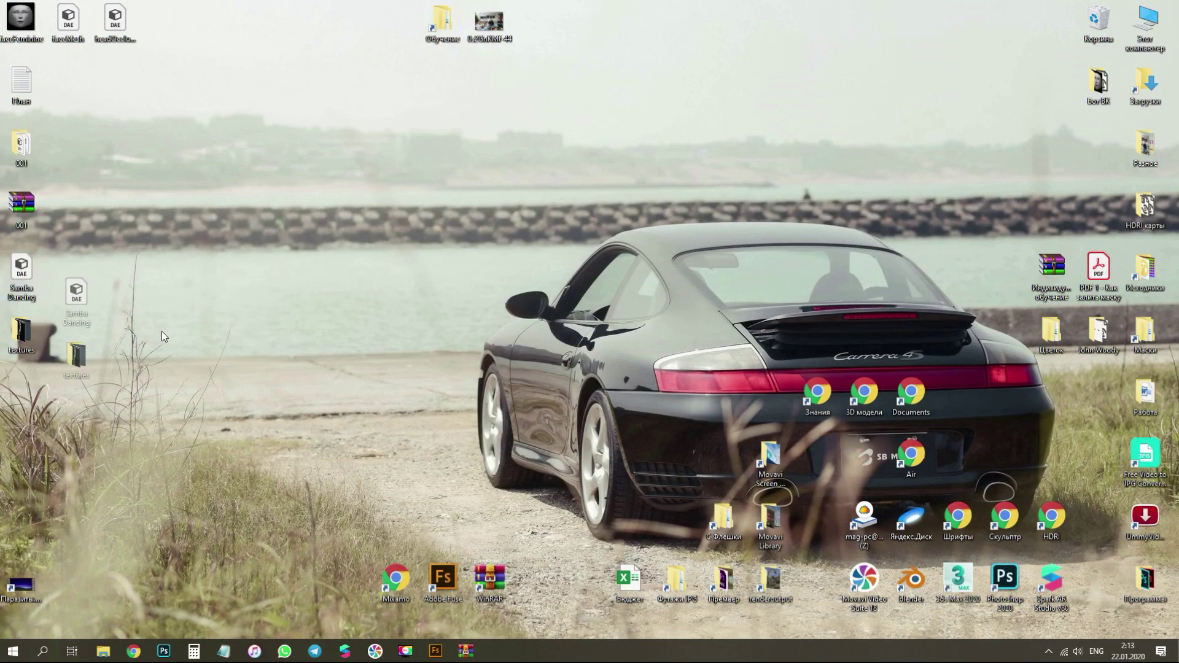
pyautogui.moveTo(32, 273); pyautogui.dragTo(116, 194)
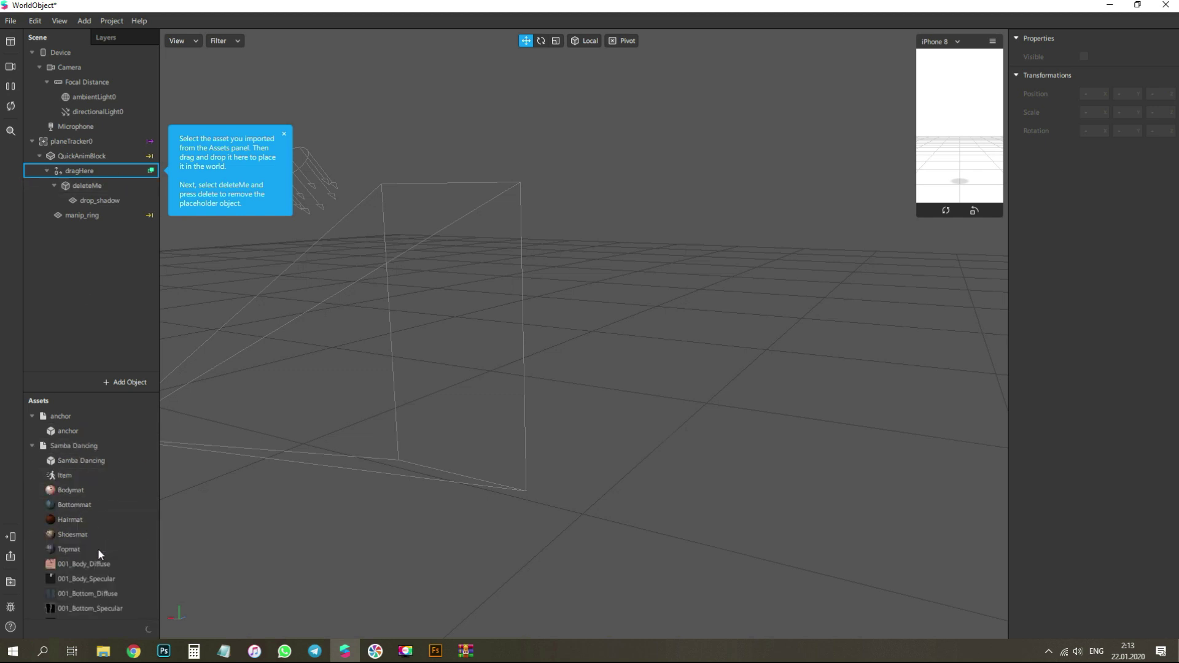
pyautogui.doubleClick(79, 458)
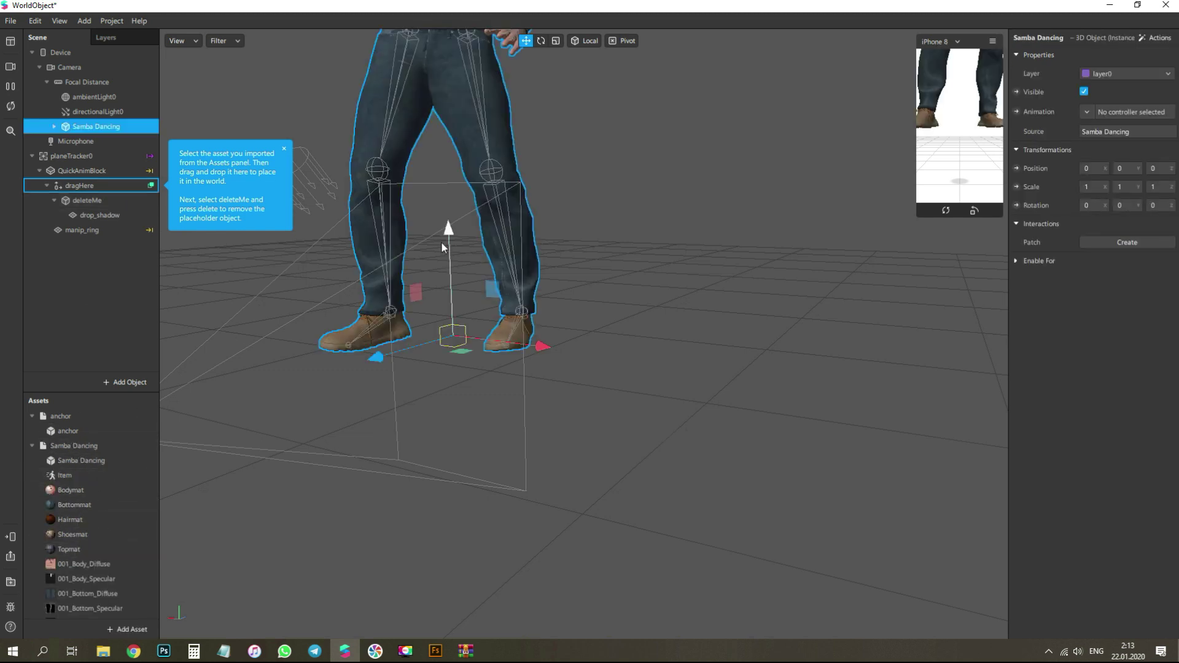
# Scale the Samba Dancing model uniformly to about 0.223 and lower it to about -0.16 on the Y axis
pyautogui.scroll(-3, 444, 295)
pyautogui.scroll(4, 565, 47)
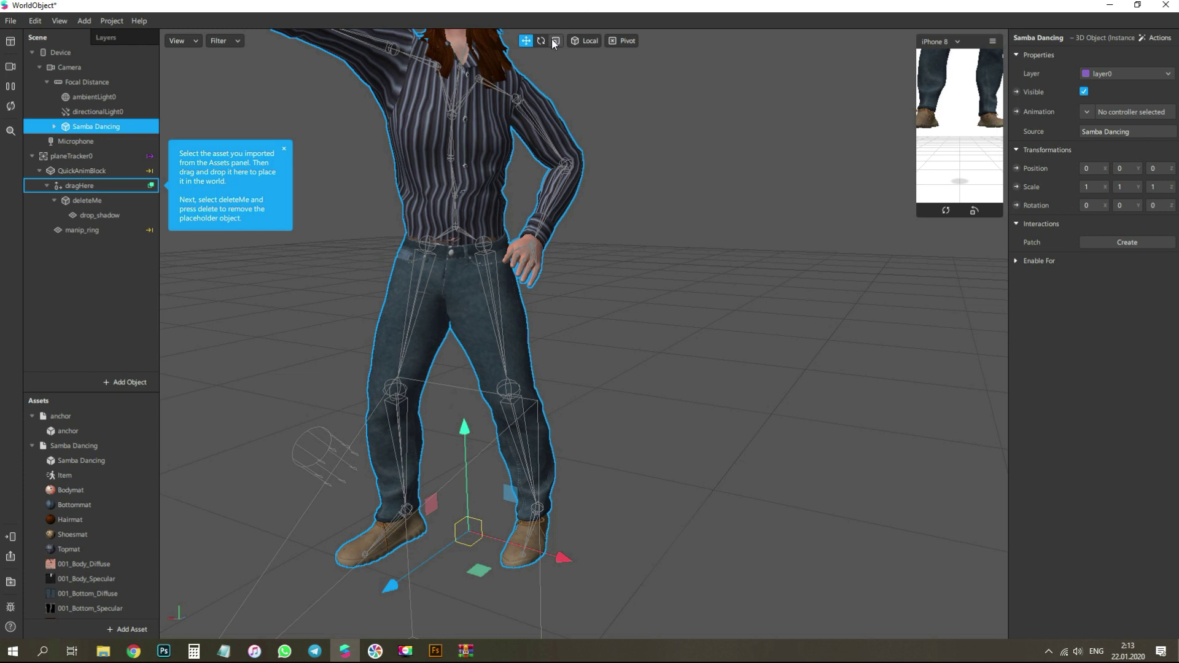
pyautogui.click(555, 41)
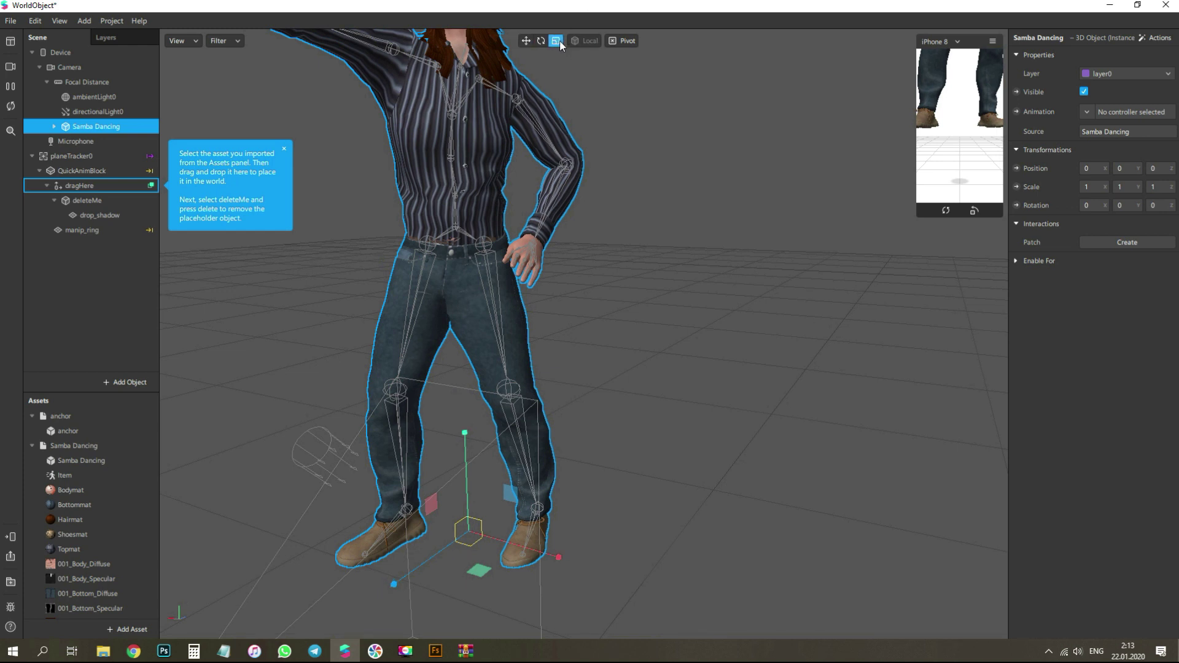
pyautogui.scroll(-4, 509, 294)
pyautogui.scroll(2, 515, 478)
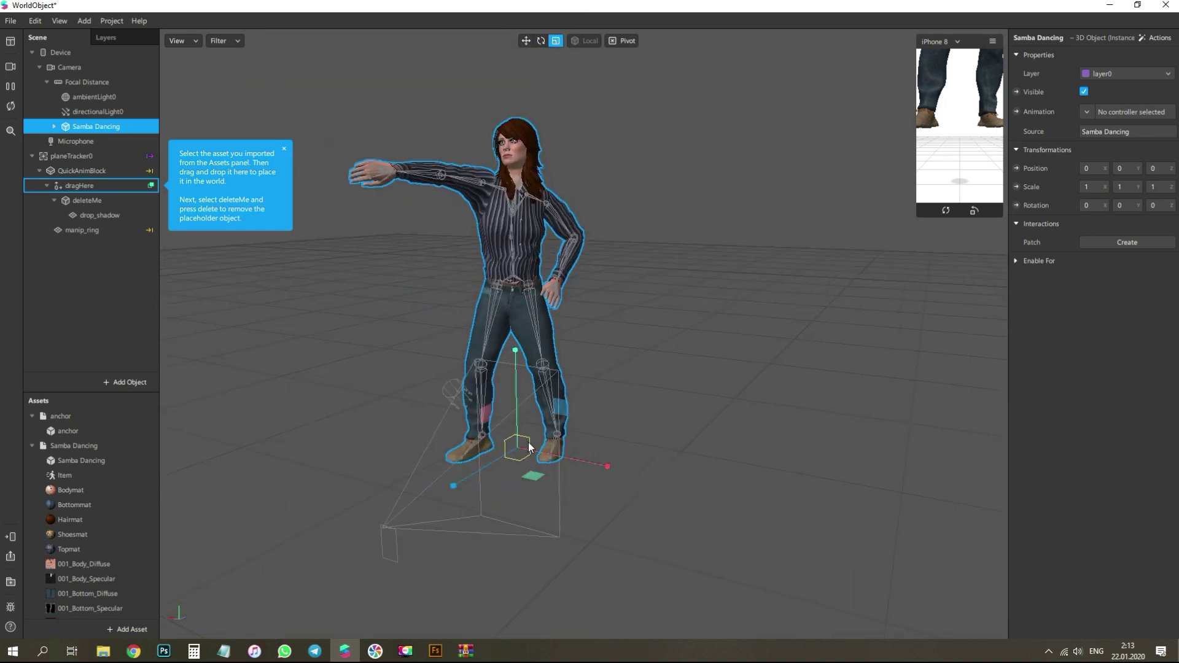
pyautogui.moveTo(514, 478); pyautogui.dragTo(500, 610)
pyautogui.moveTo(919, 215); pyautogui.dragTo(887, 270)
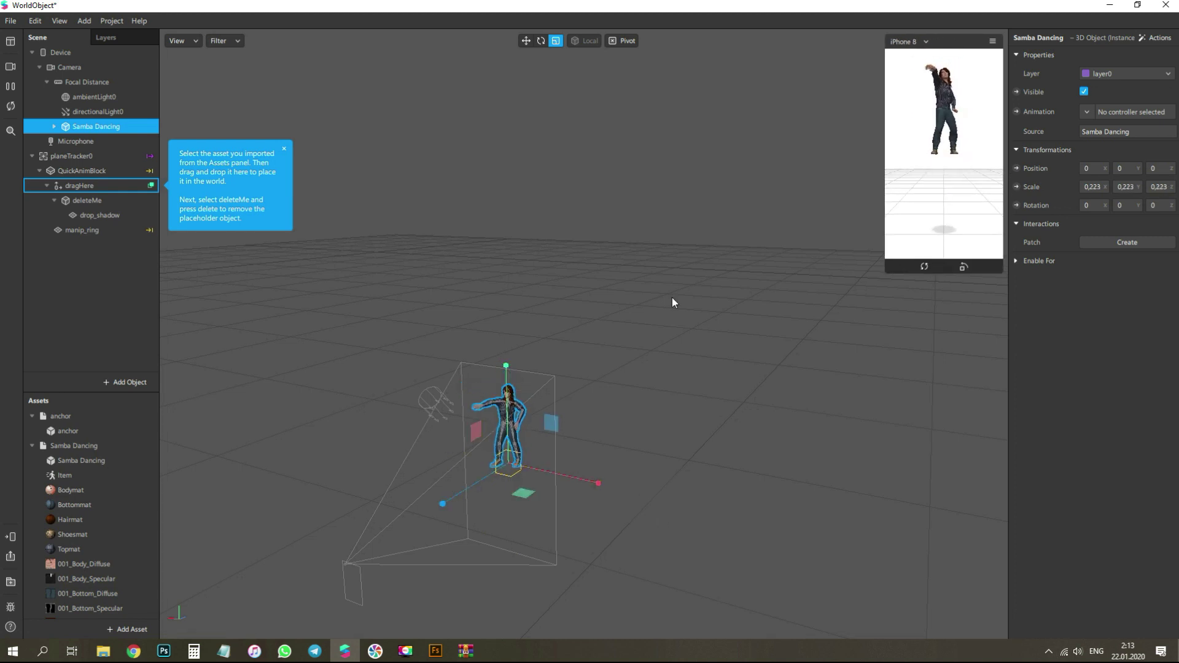
pyautogui.click(526, 40)
pyautogui.moveTo(505, 376); pyautogui.dragTo(507, 437)
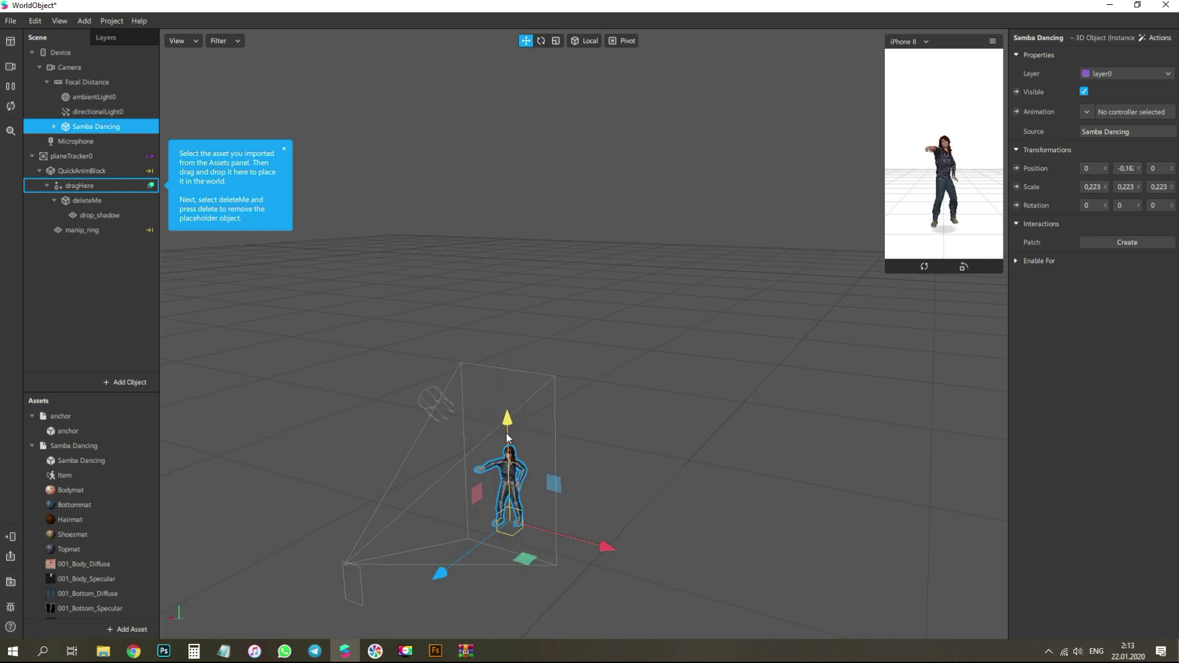
pyautogui.moveTo(525, 360); pyautogui.dragTo(306, 245)
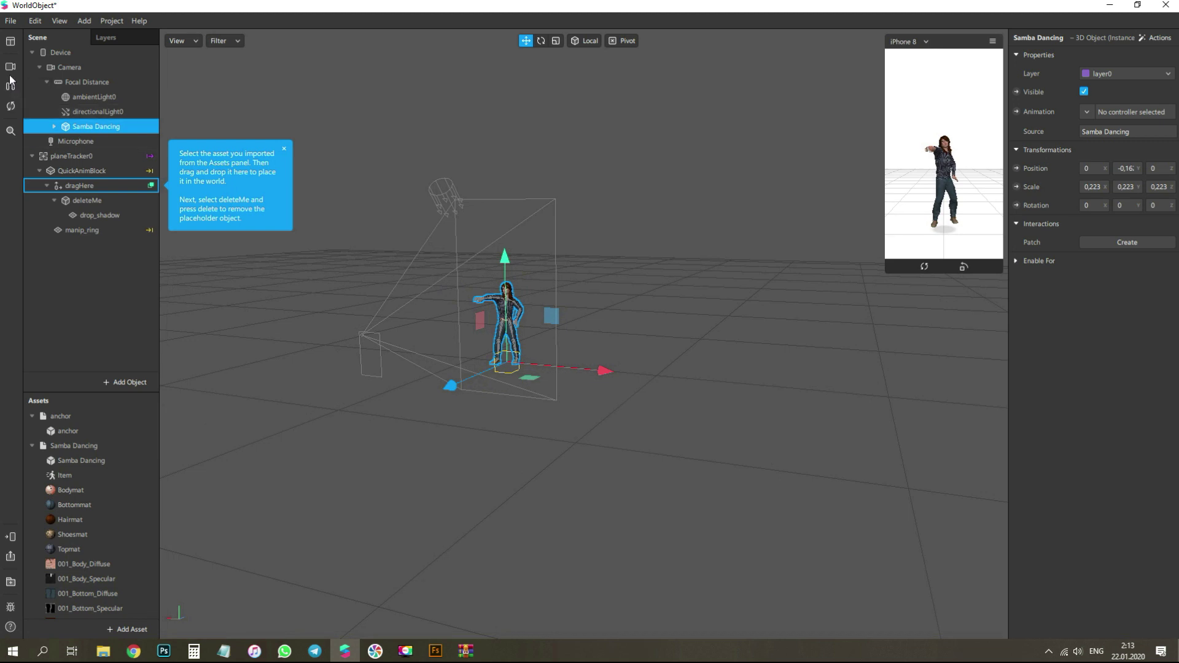
# Enlarge the iPhone 8 preview and collapse the anchor, Samba Dancing, Materials and Patches groups among the assets
pyautogui.click(889, 270)
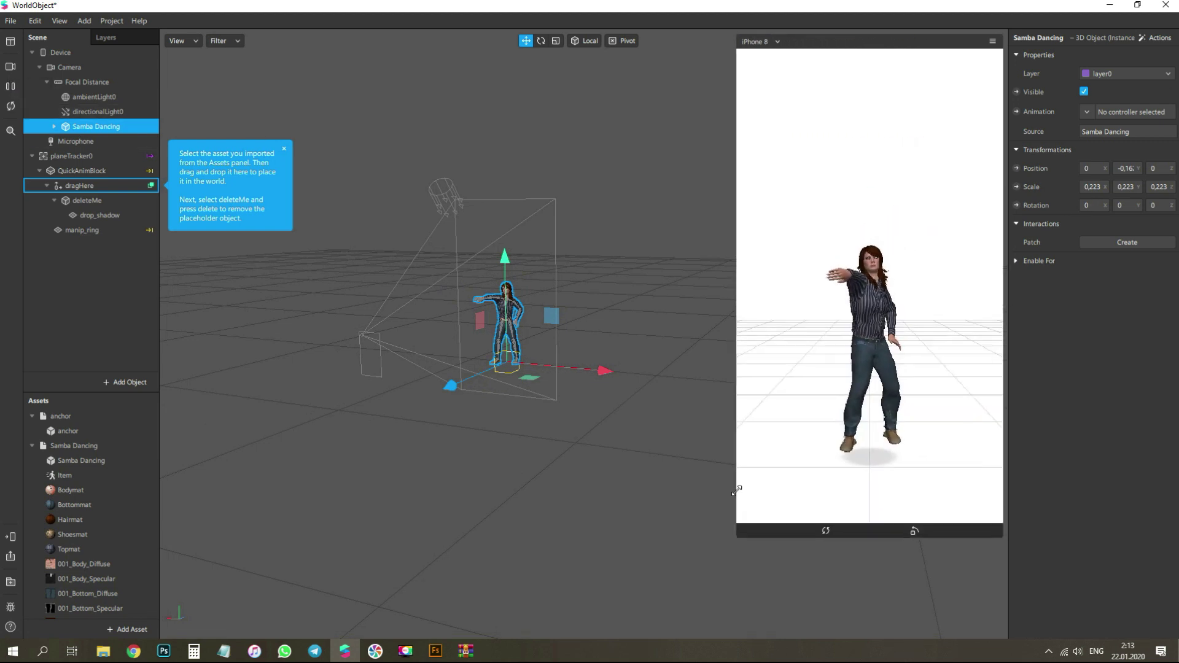
pyautogui.click(31, 445)
pyautogui.click(32, 415)
pyautogui.click(33, 444)
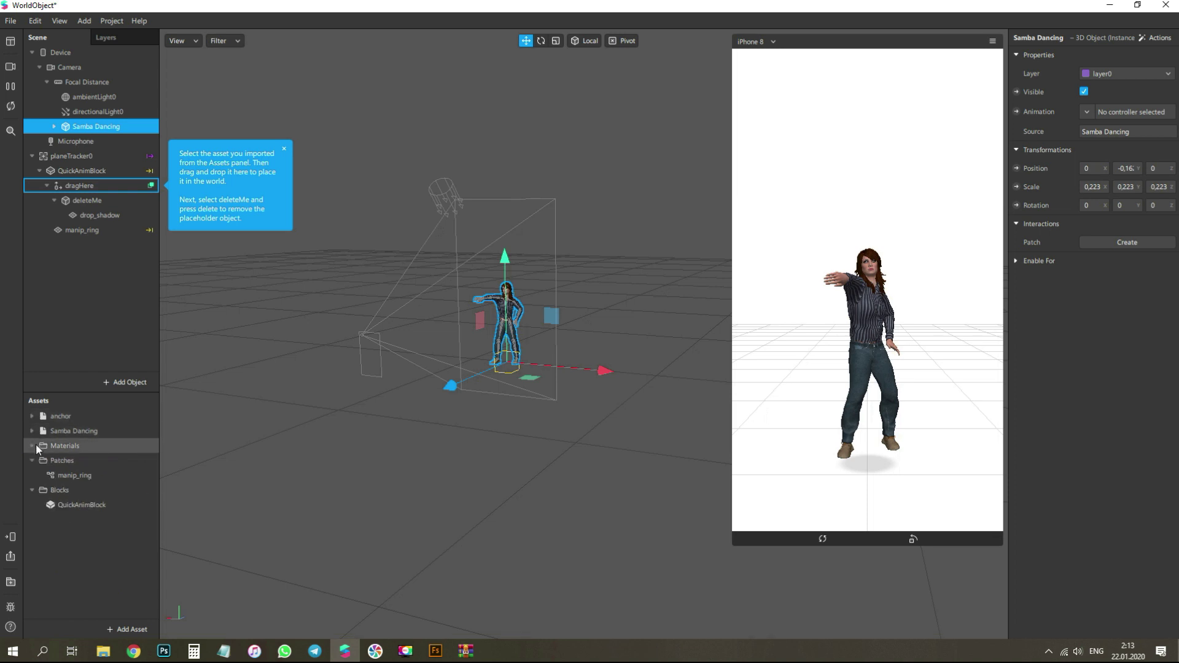
pyautogui.click(32, 460)
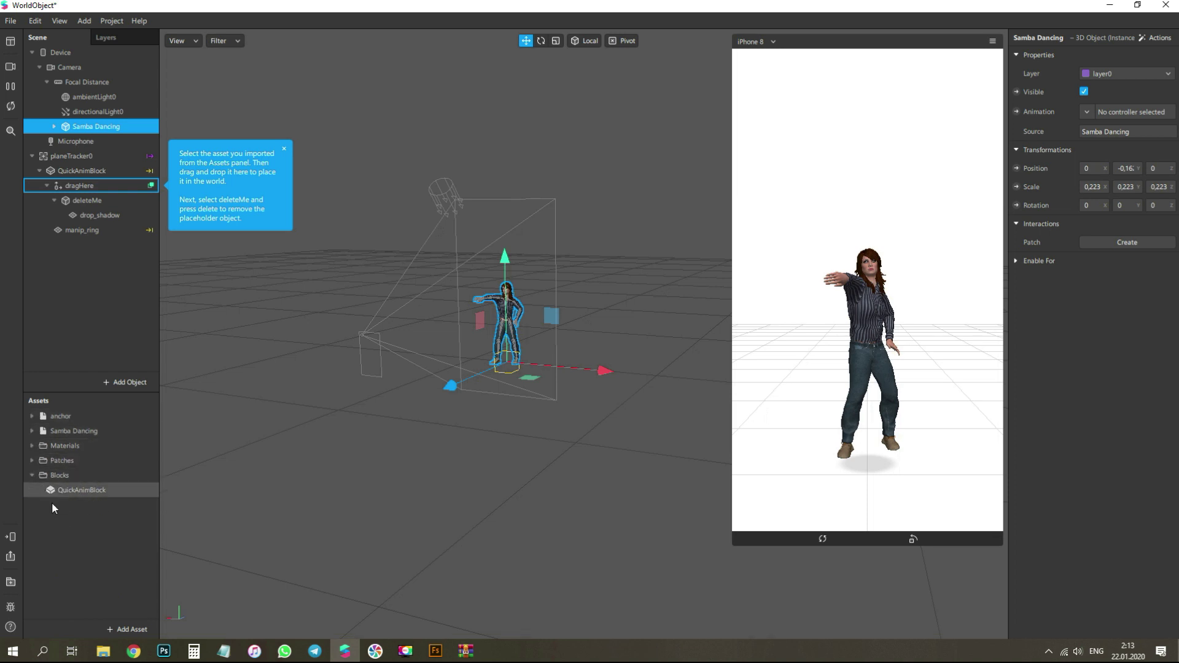
# Add an Animation Playback Controller asset and assign the Item animation clip to it
pyautogui.click(123, 629)
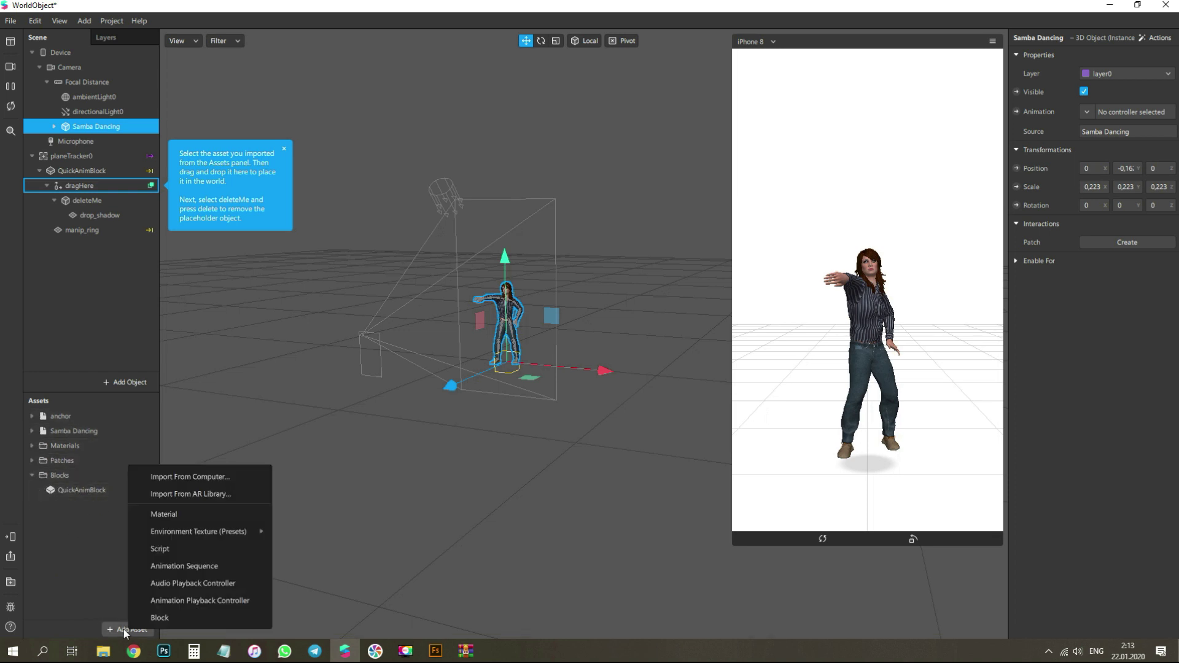
pyautogui.click(188, 600)
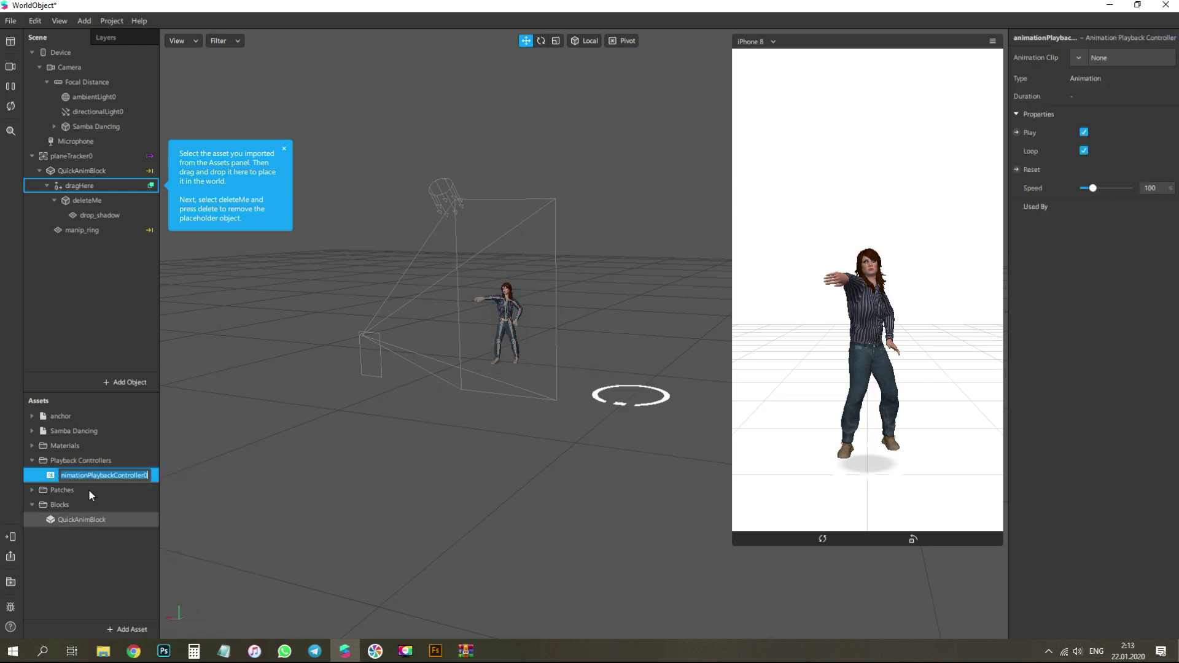
pyautogui.click(114, 528)
pyautogui.click(128, 475)
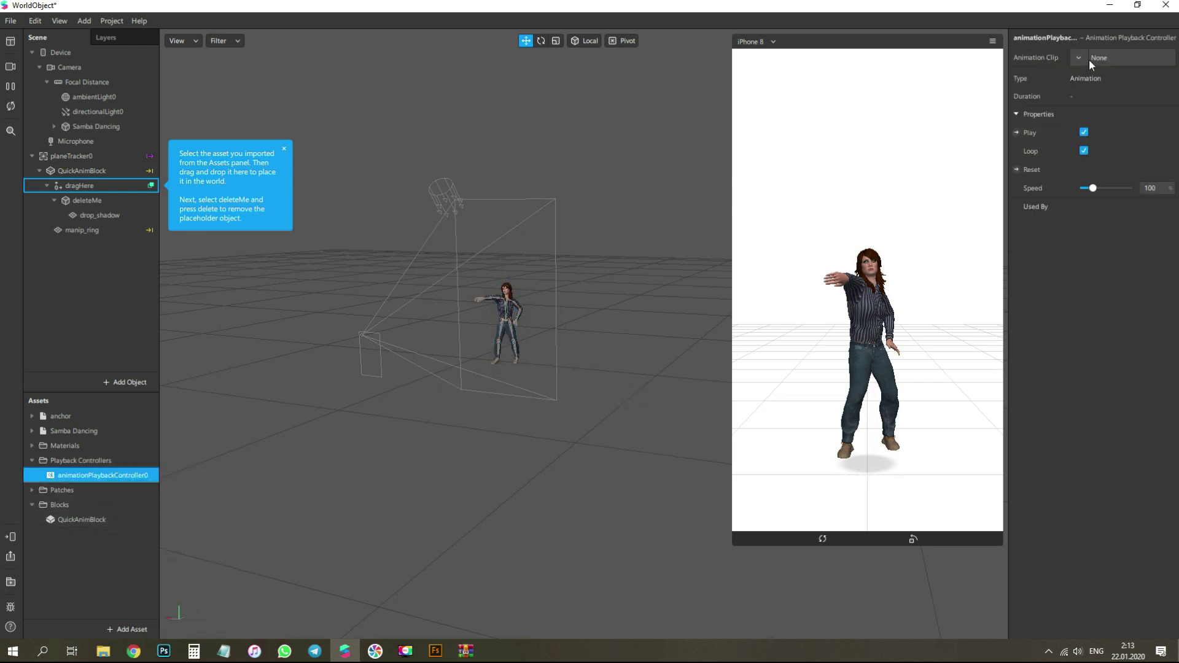
pyautogui.click(1082, 56)
pyautogui.click(1102, 97)
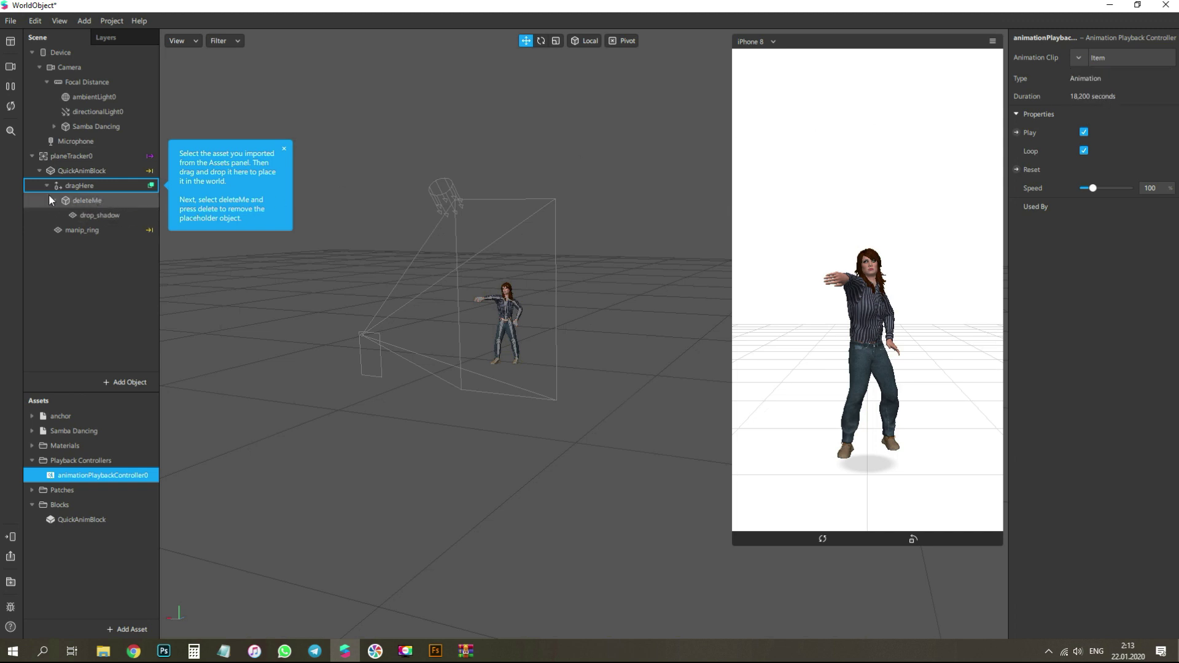
# Examine the planeTracker0 hierarchy, including QuickAnimBlock, dragHere, deleteMe, drop_shadow and manip_ring, to see how its objects are nested
pyautogui.click(82, 186)
pyautogui.click(502, 304)
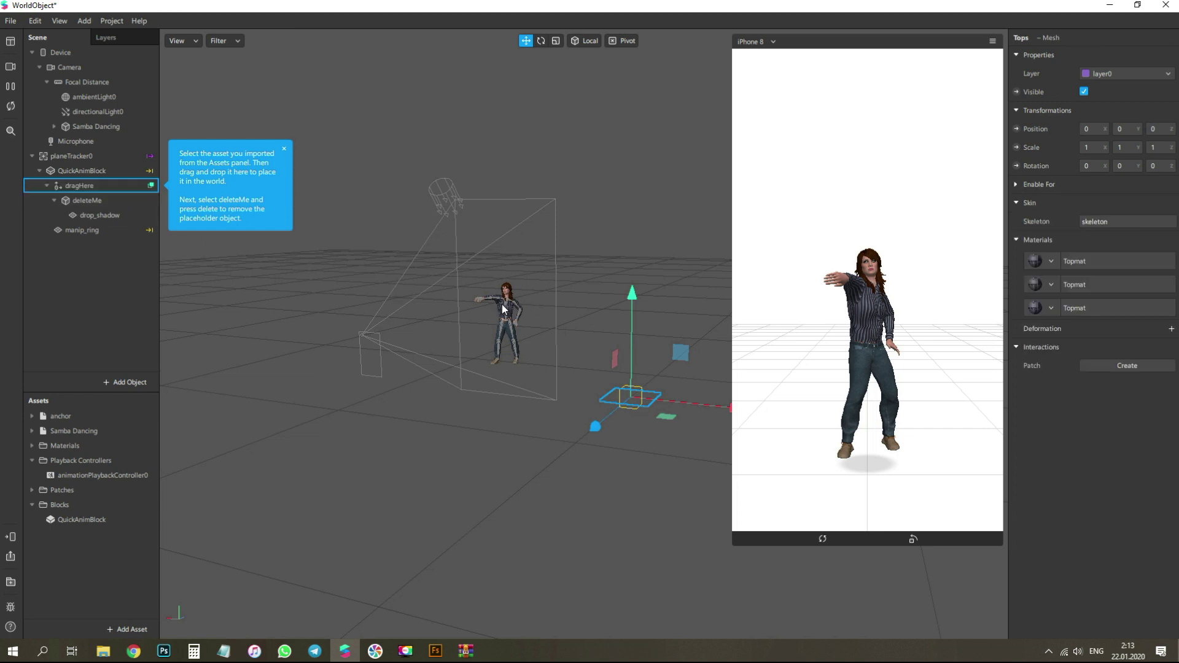
pyautogui.click(91, 216)
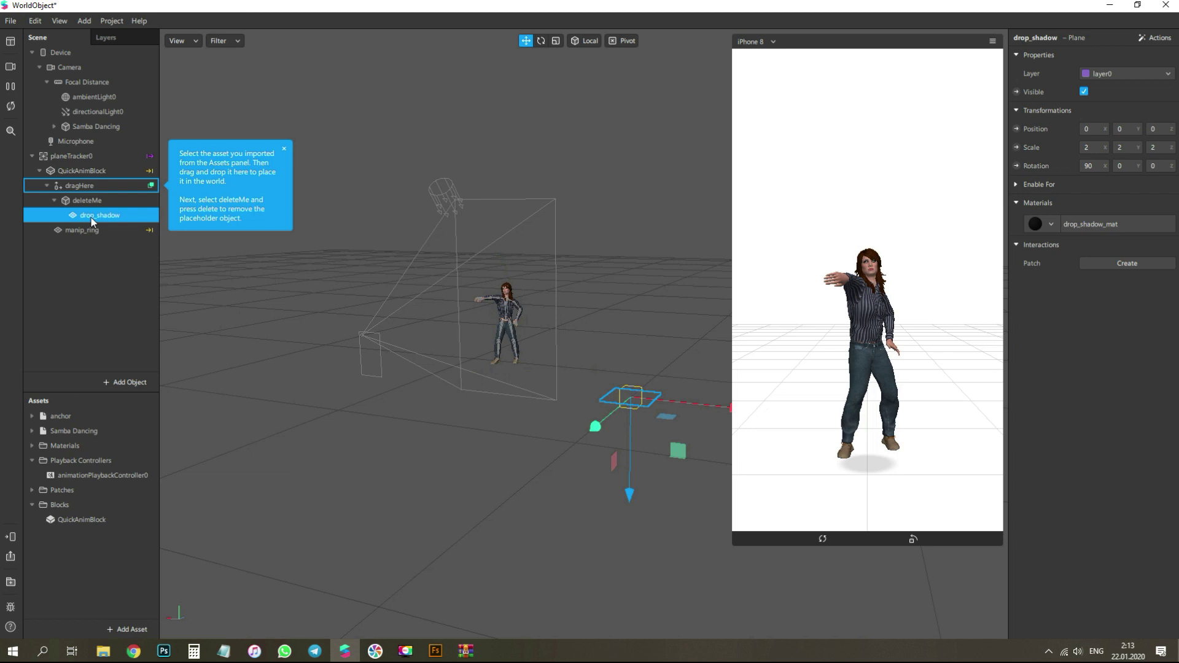
pyautogui.click(88, 200)
pyautogui.click(82, 185)
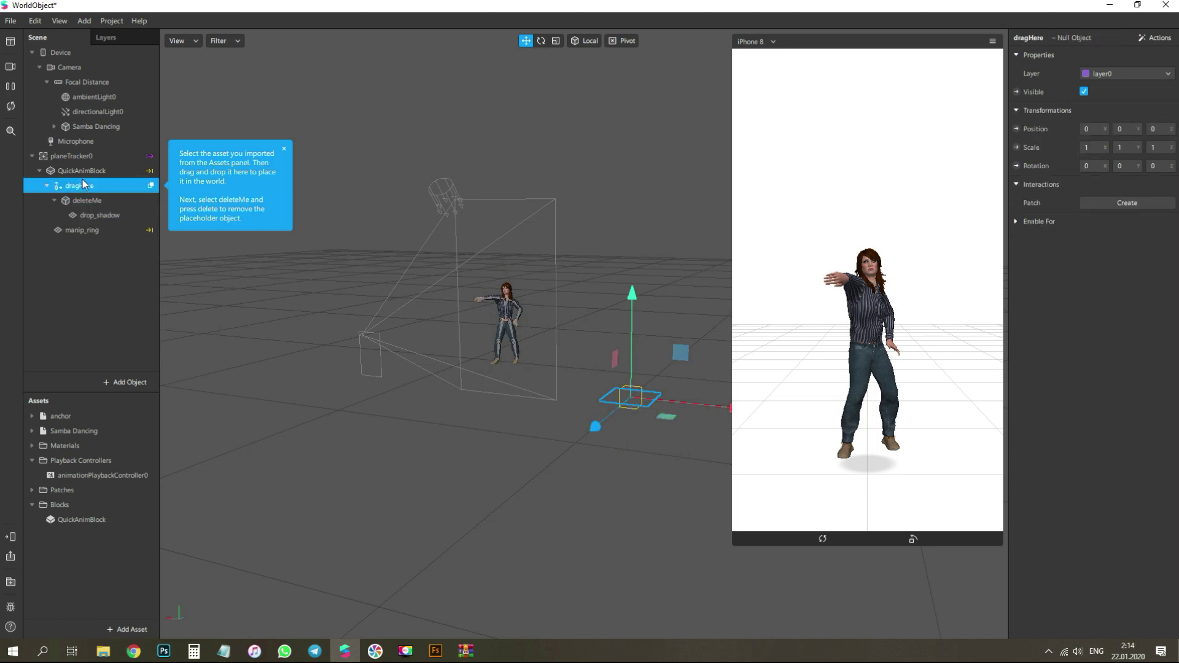
pyautogui.click(58, 175)
pyautogui.doubleClick(61, 158)
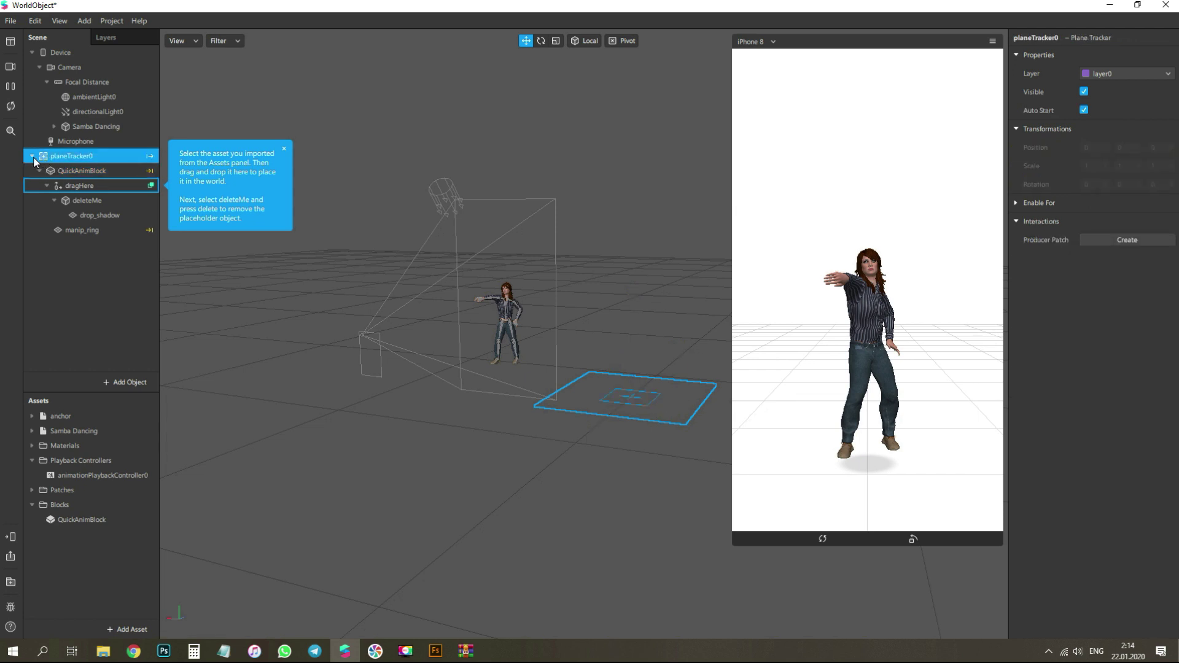
pyautogui.click(98, 215)
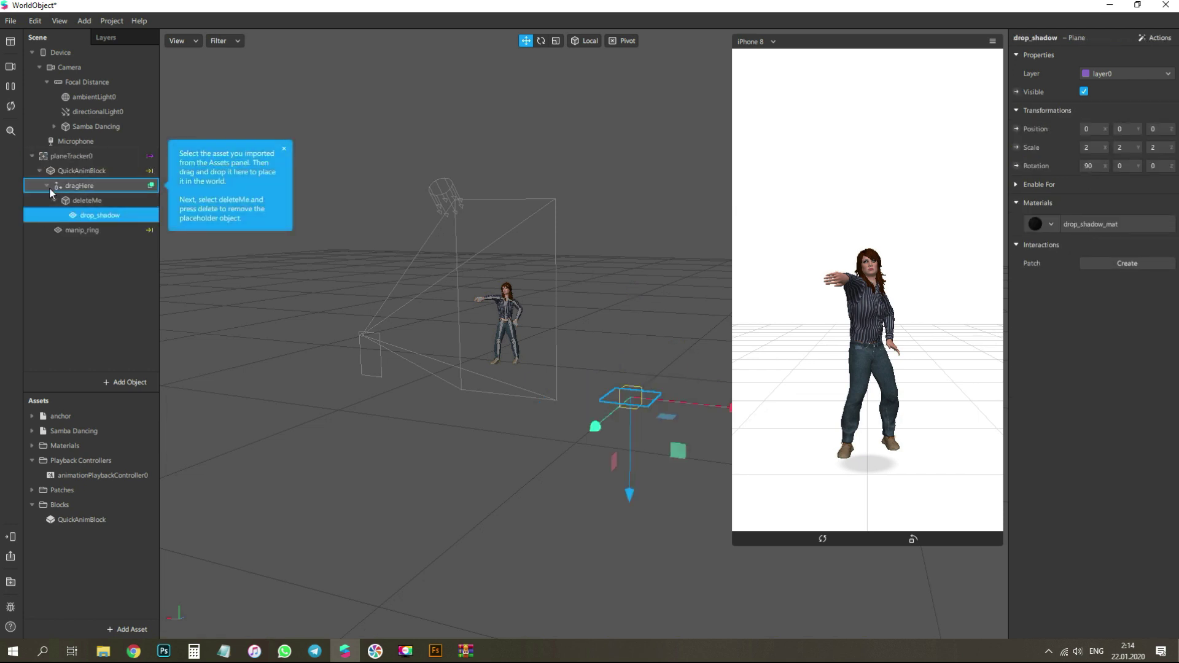
pyautogui.click(47, 185)
pyautogui.click(47, 186)
pyautogui.click(67, 214)
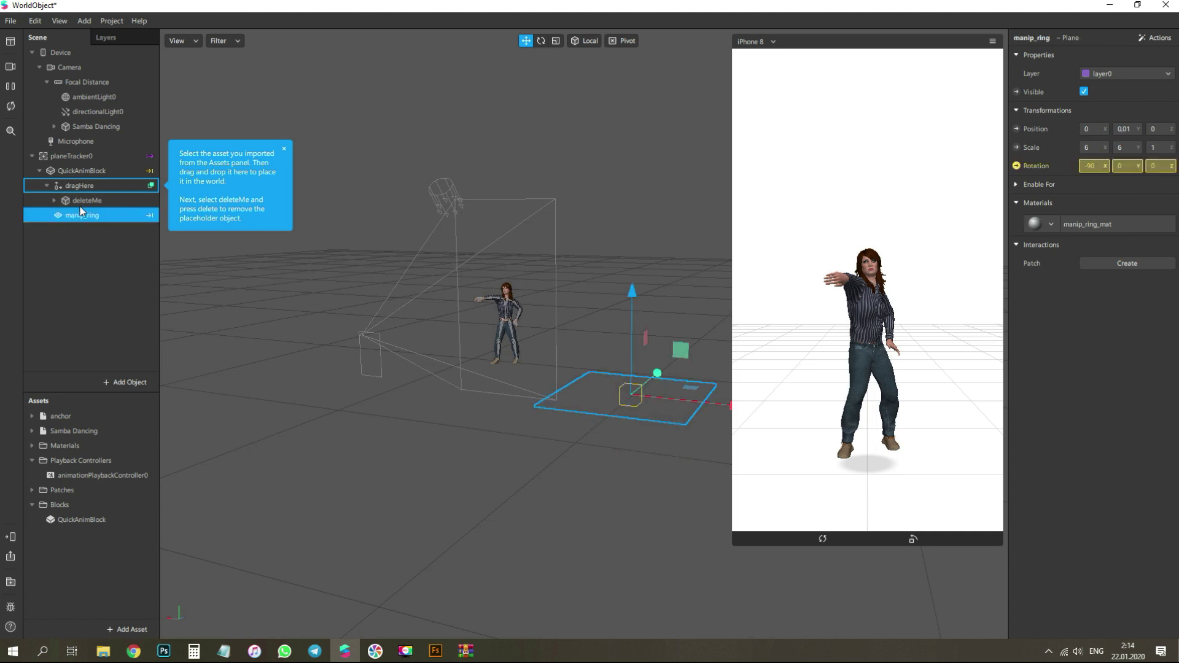
pyautogui.click(86, 186)
pyautogui.click(47, 185)
pyautogui.click(47, 185)
pyautogui.click(39, 170)
pyautogui.click(39, 170)
# Move the Samba Dancing object from Focal Distance into dragHere and raise it to Y position 0.004 on the ground shadow
pyautogui.click(89, 126)
pyautogui.moveTo(78, 123); pyautogui.dragTo(91, 182)
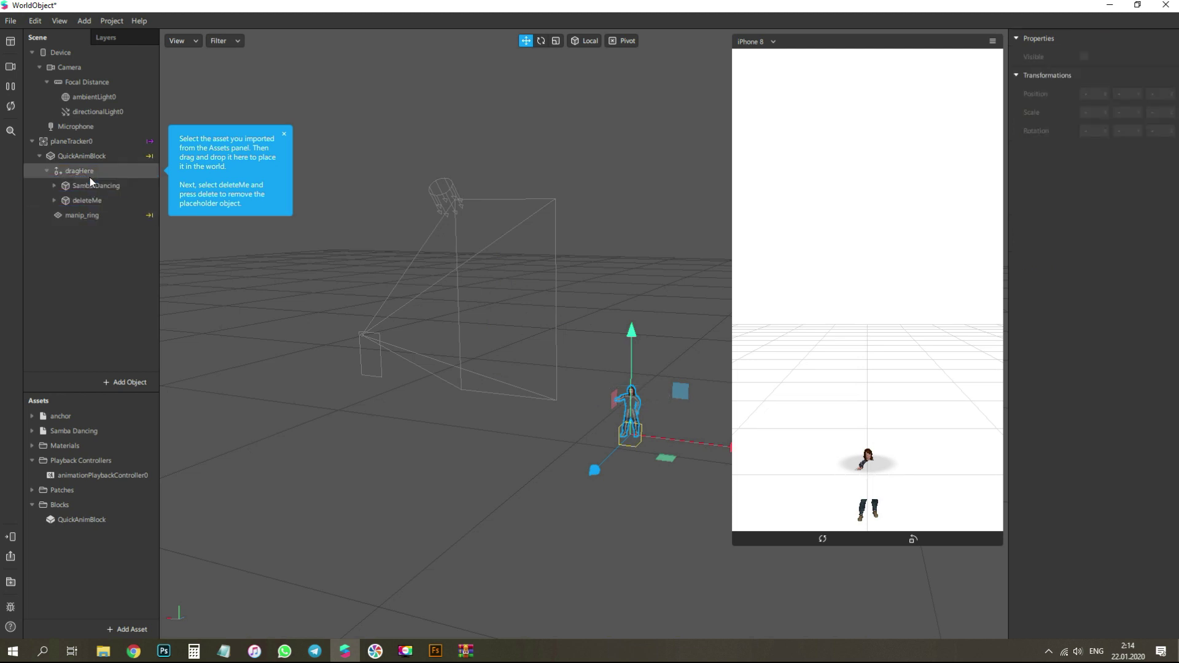
pyautogui.click(91, 184)
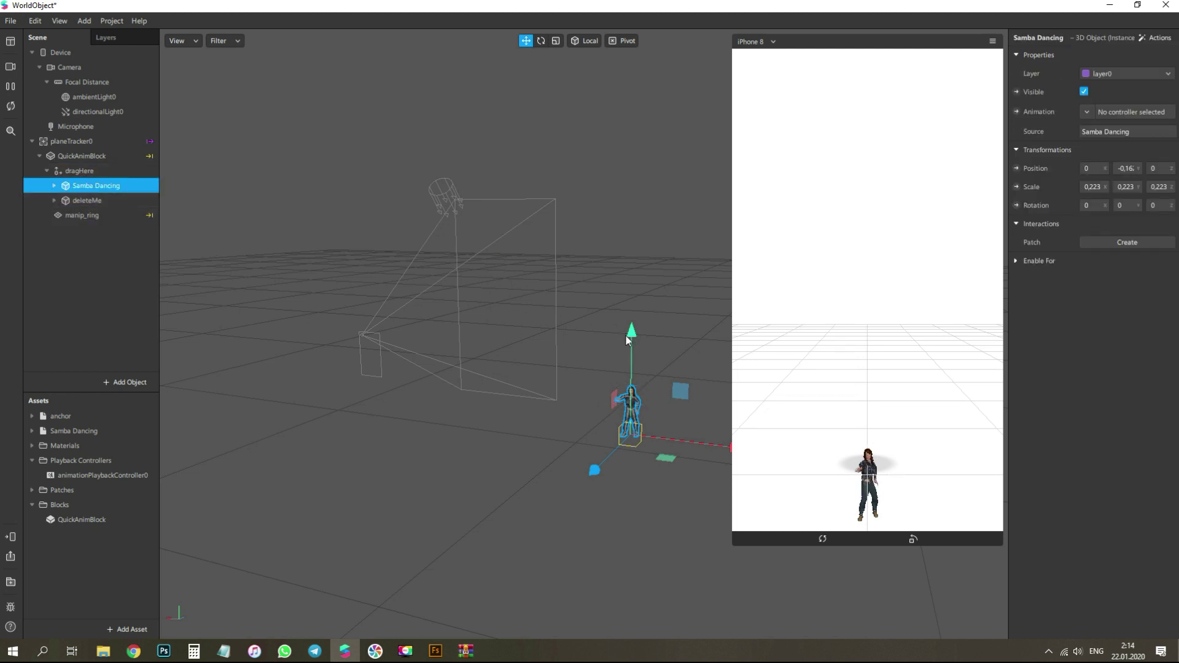
pyautogui.moveTo(626, 339); pyautogui.dragTo(628, 301)
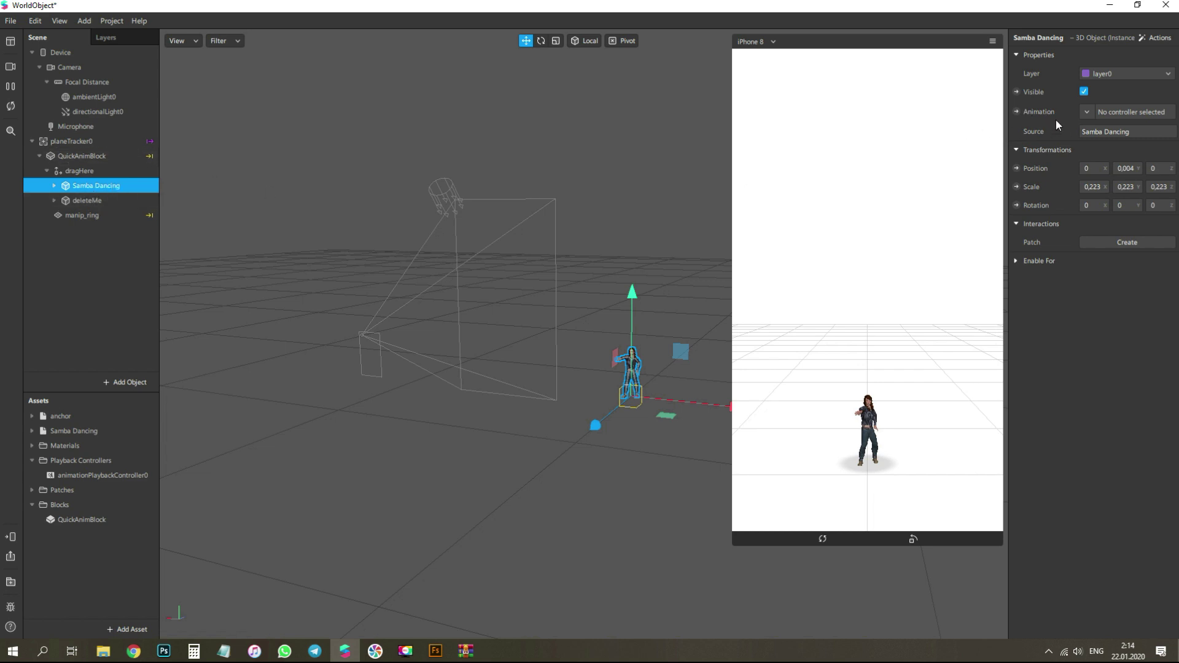
# Assign animationPlaybackController0 as the animation of the Samba Dancing object and deselect the object
pyautogui.click(1086, 112)
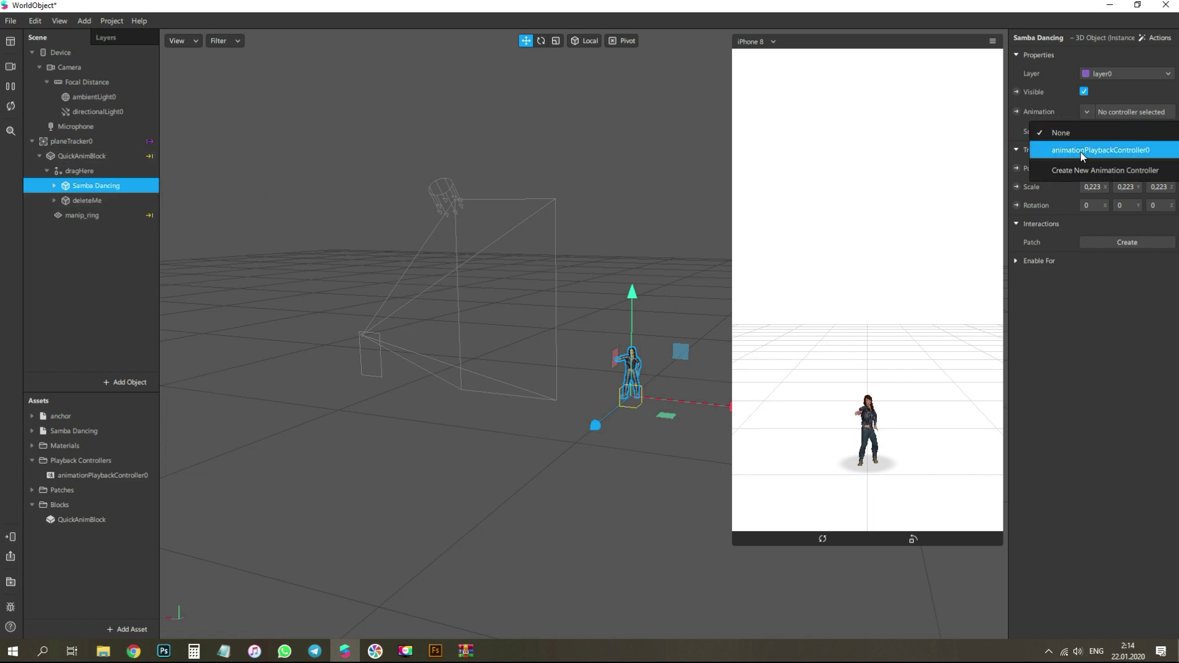
pyautogui.click(1080, 152)
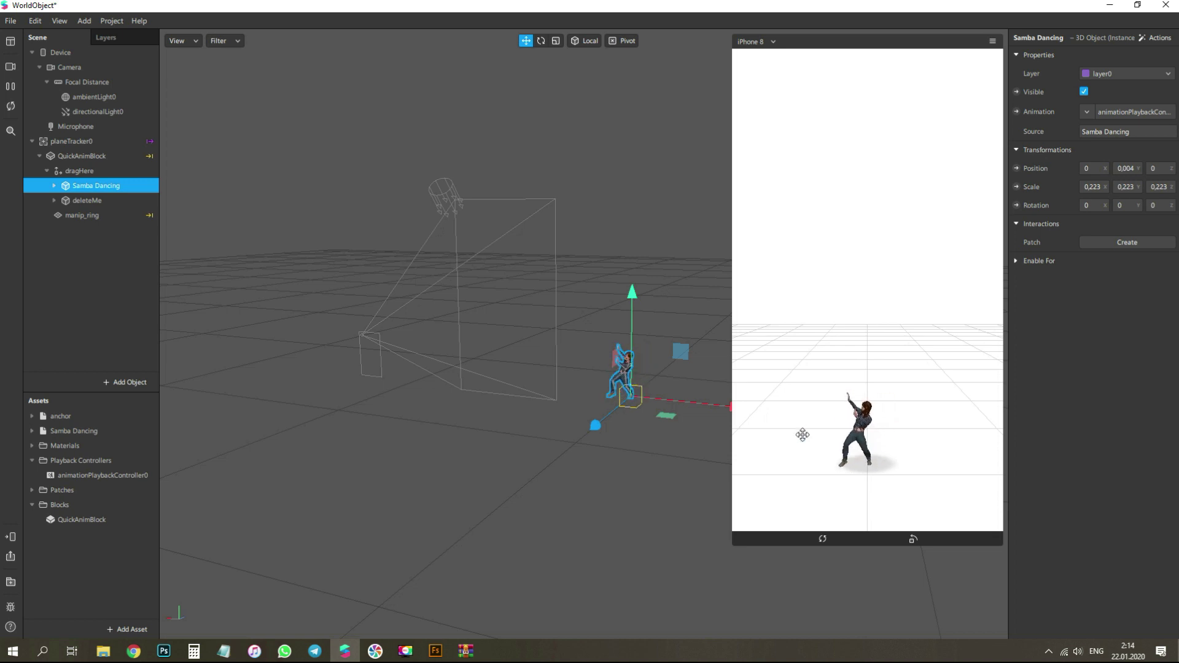
pyautogui.moveTo(654, 382); pyautogui.dragTo(642, 373, button='right')
pyautogui.scroll(10, 486, 394)
pyautogui.click(526, 388)
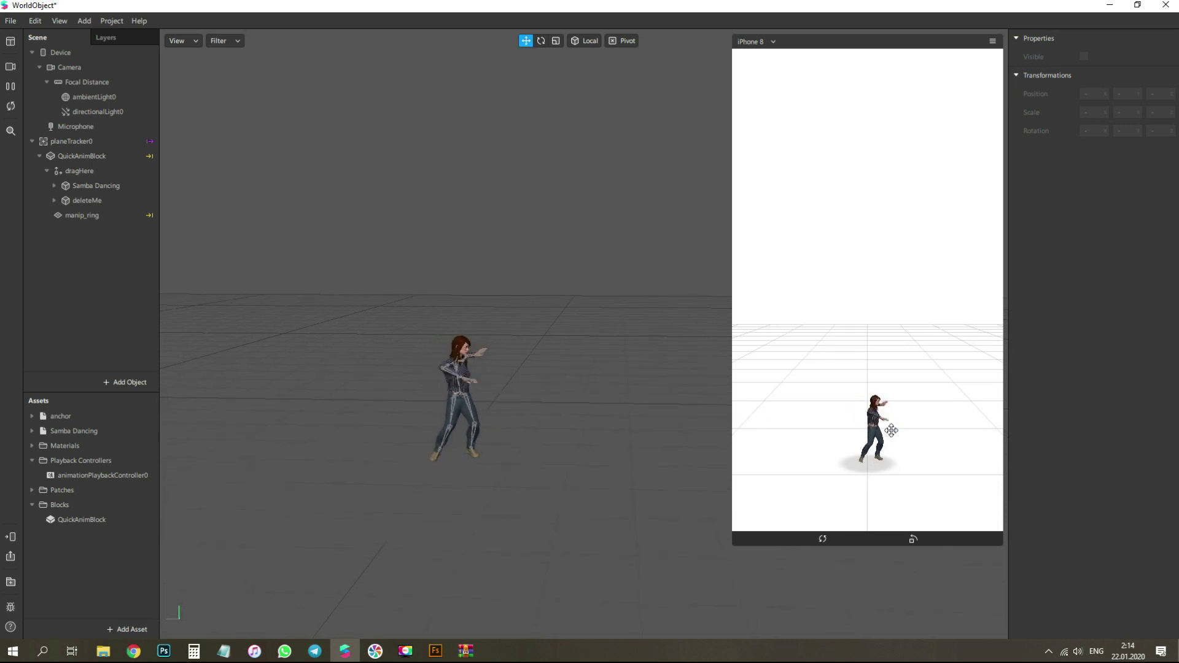
# Enlarge the whole Samba Dancing object uniformly with the Scale tool so the character appears much bigger in the device preview, then deselect it
pyautogui.click(447, 382)
pyautogui.click(555, 40)
pyautogui.moveTo(455, 472); pyautogui.dragTo(500, 401)
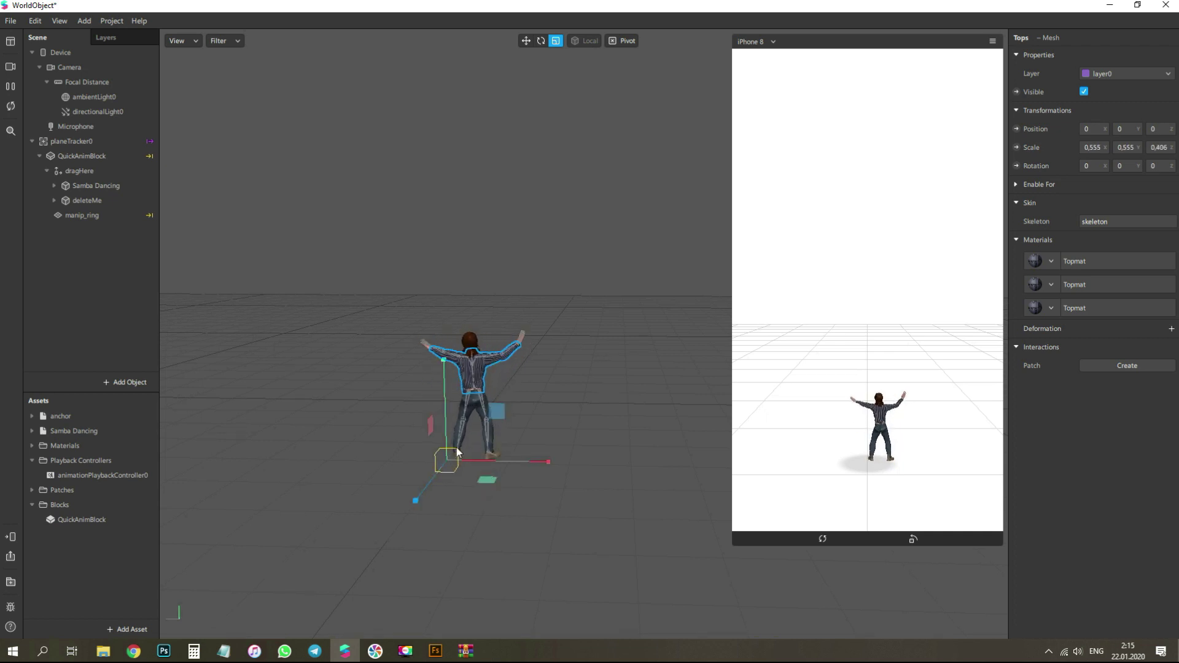
pyautogui.click(103, 186)
pyautogui.moveTo(455, 471); pyautogui.dragTo(595, 361)
pyautogui.click(579, 383)
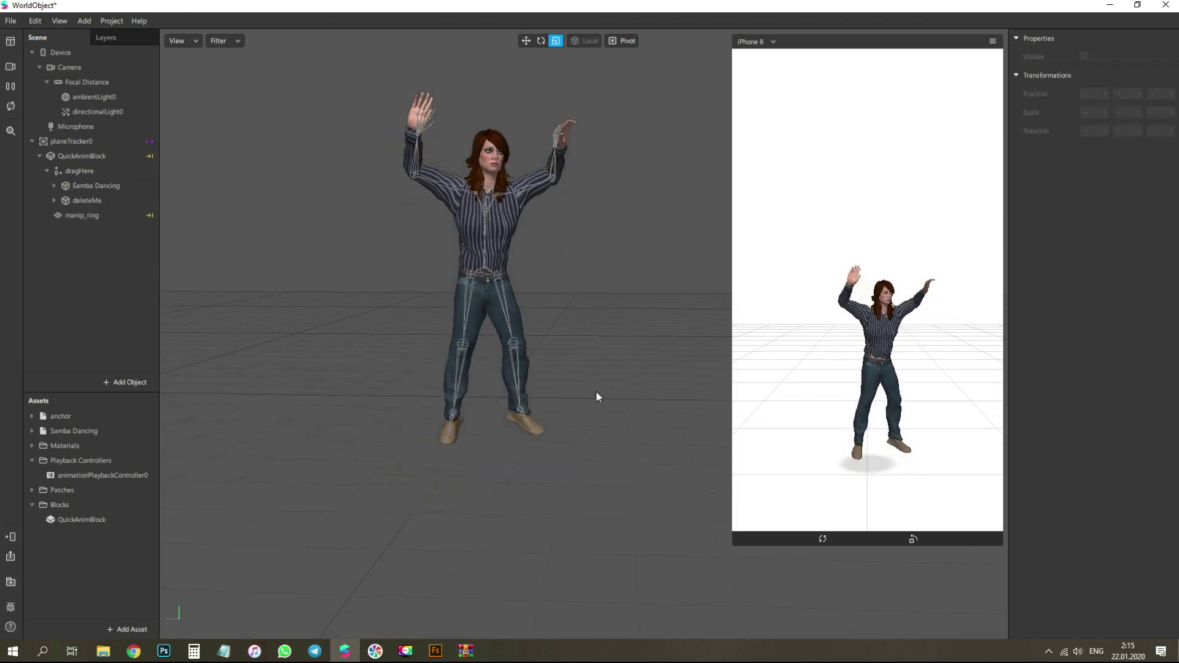
pyautogui.moveTo(534, 266); pyautogui.dragTo(544, 423, button='right')
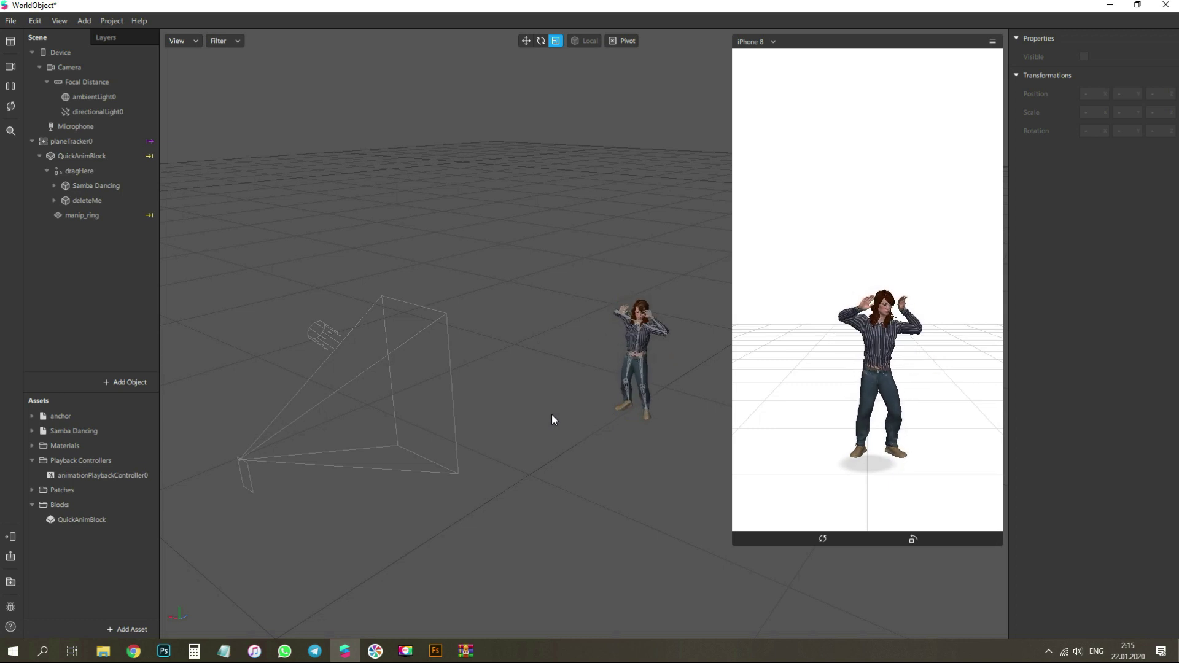
pyautogui.moveTo(642, 458); pyautogui.dragTo(496, 415, button='right')
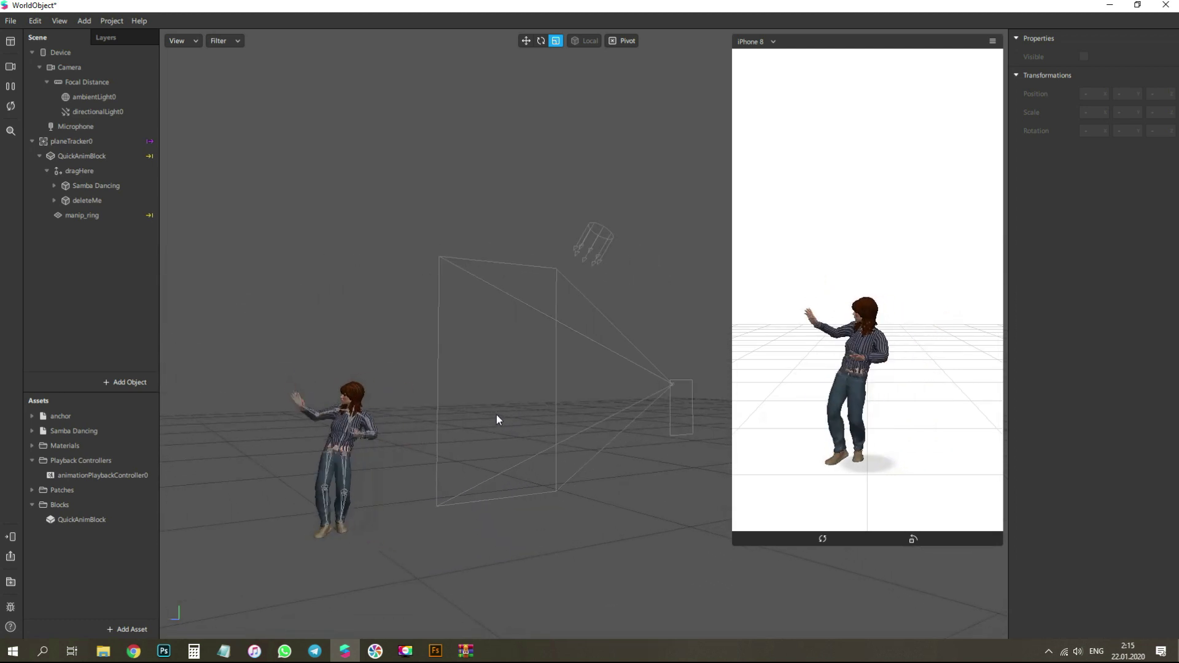
pyautogui.moveTo(435, 440); pyautogui.dragTo(525, 439, button='right')
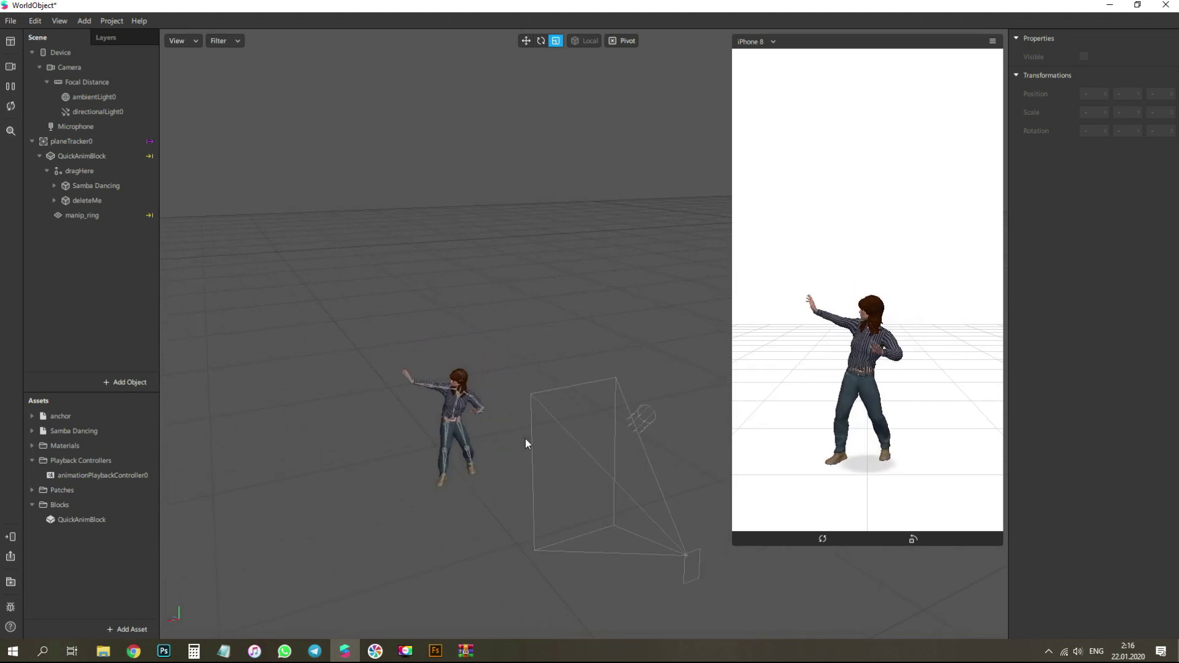